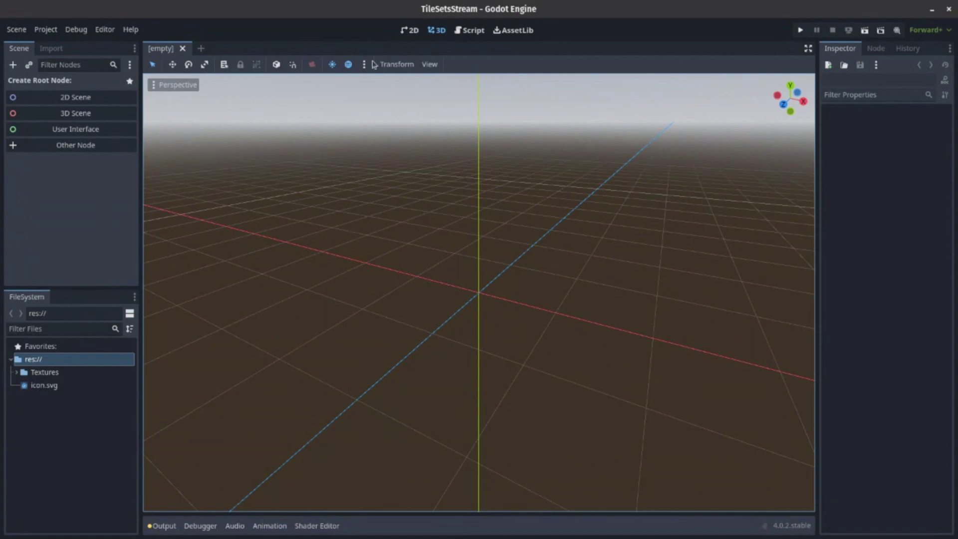
# Step: Expand the Textures folder and preview tileset_test.png
pyautogui.click(11, 374)
pyautogui.click(14, 372)
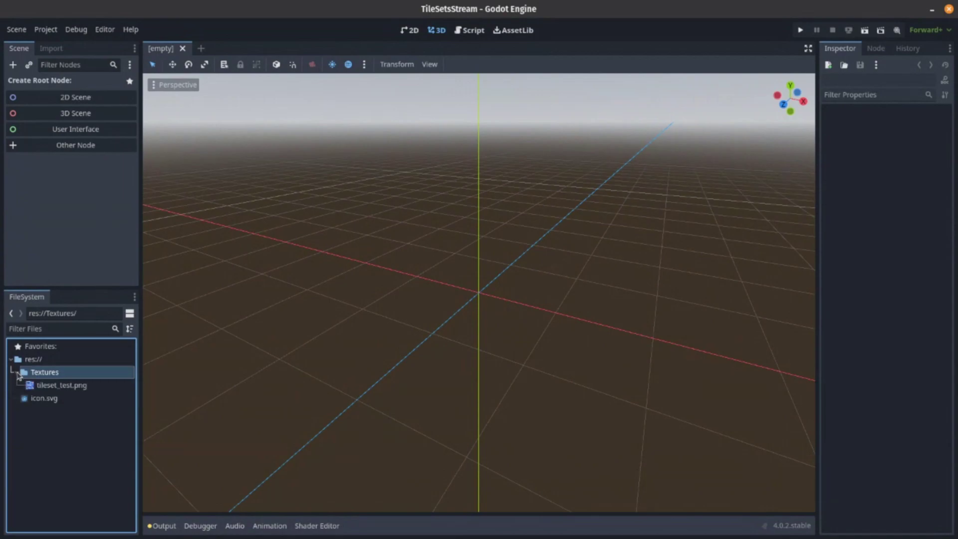
pyautogui.click(55, 385)
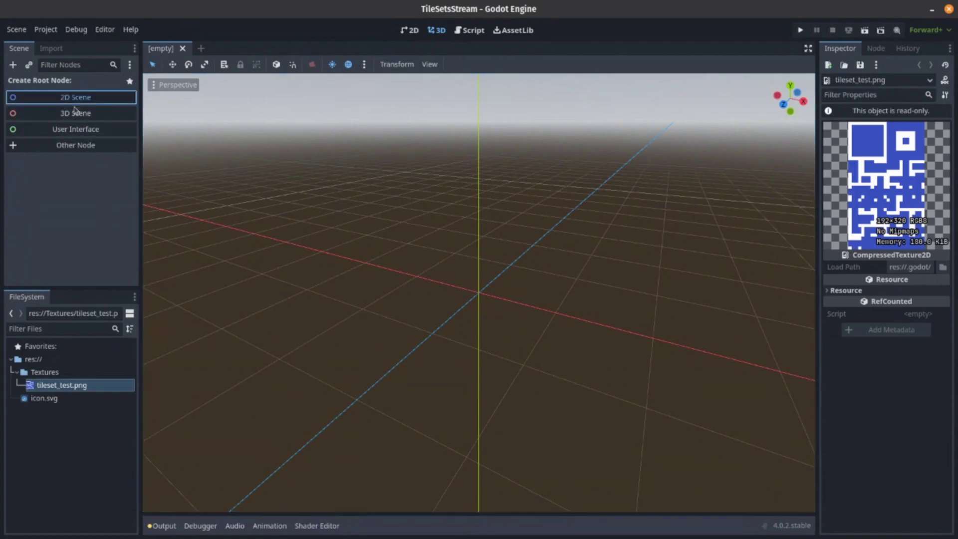
# Step: Create a 2D scene and rename its root node as Level
pyautogui.click(76, 97)
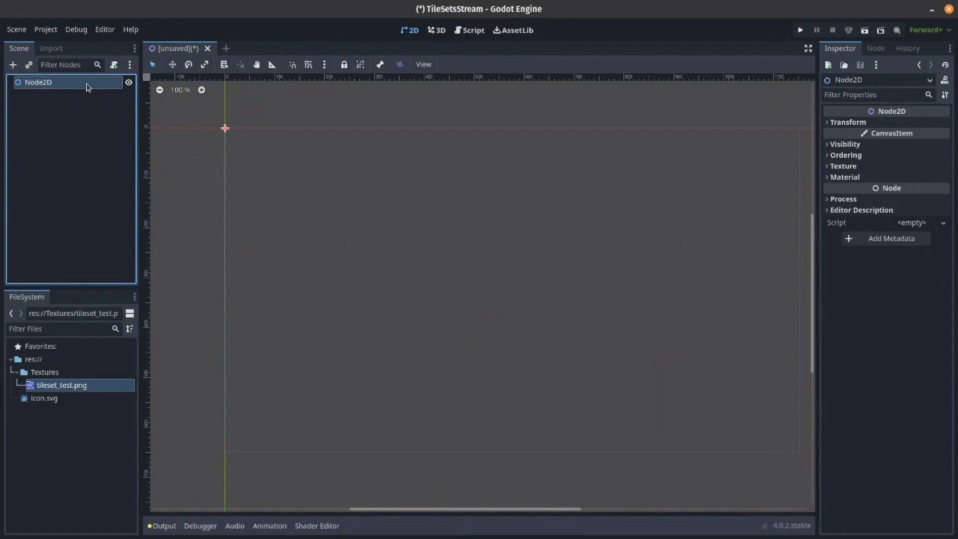
pyautogui.doubleClick(88, 85)
pyautogui.write('Level')
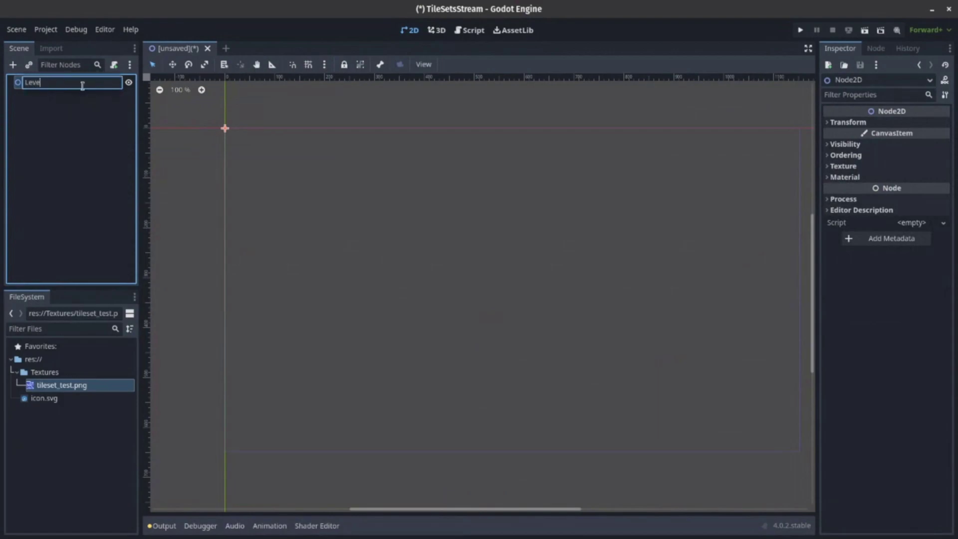
pyautogui.press('Return')
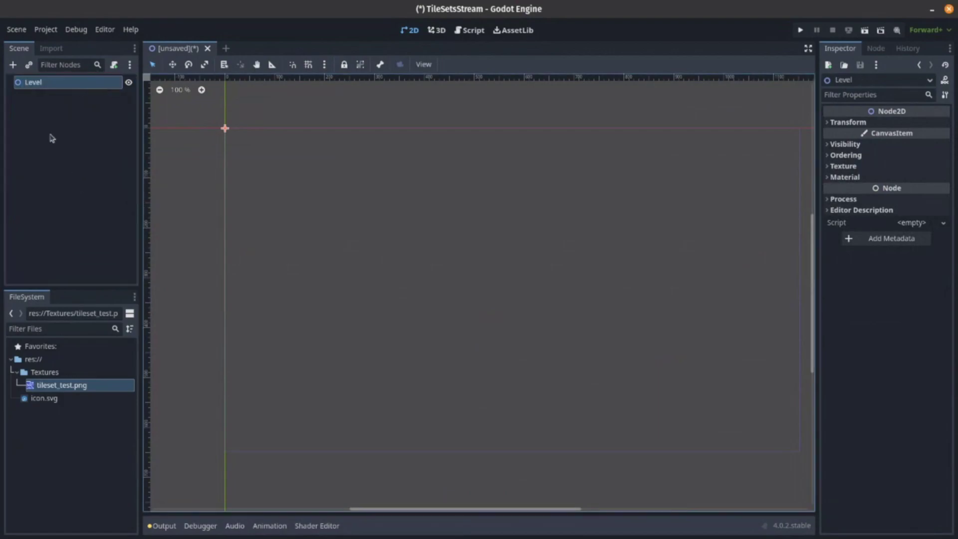
# Step: Add a TileMap node under Level and assign a new TileSet to it
pyautogui.click(13, 65)
pyautogui.write('tile')
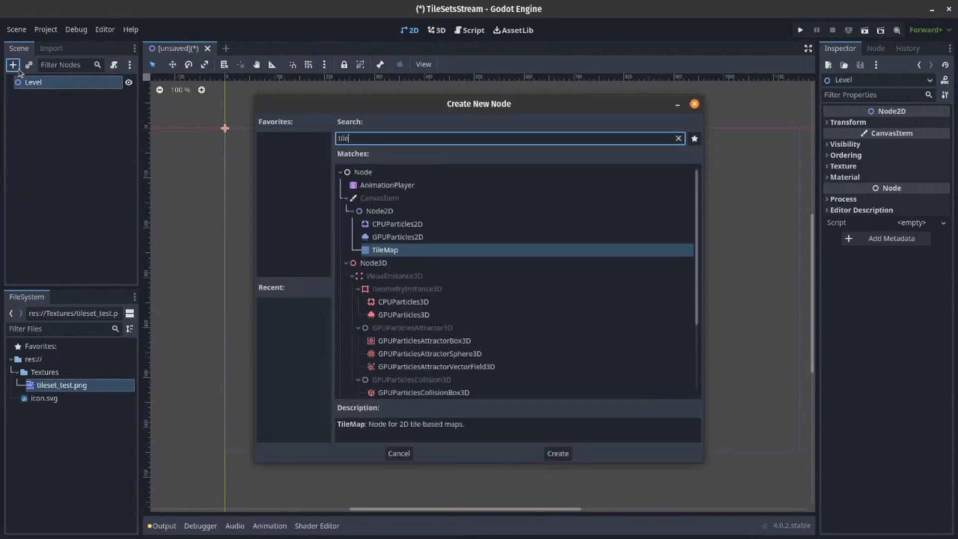
pyautogui.press('Return')
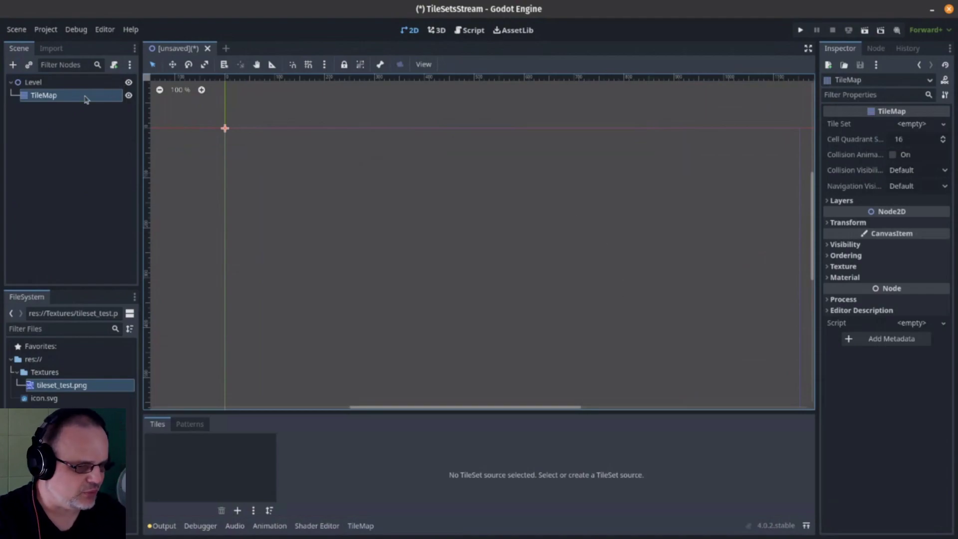
pyautogui.click(902, 125)
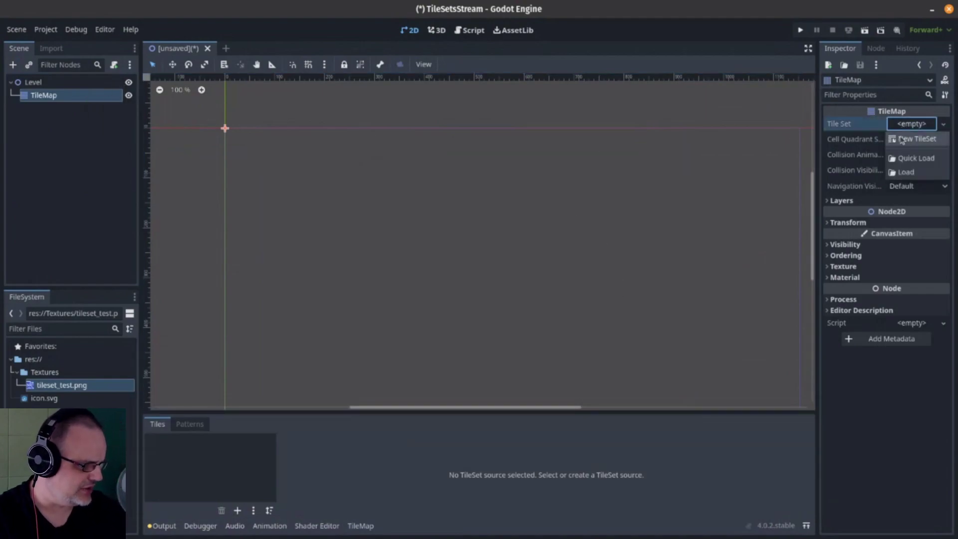
pyautogui.click(901, 137)
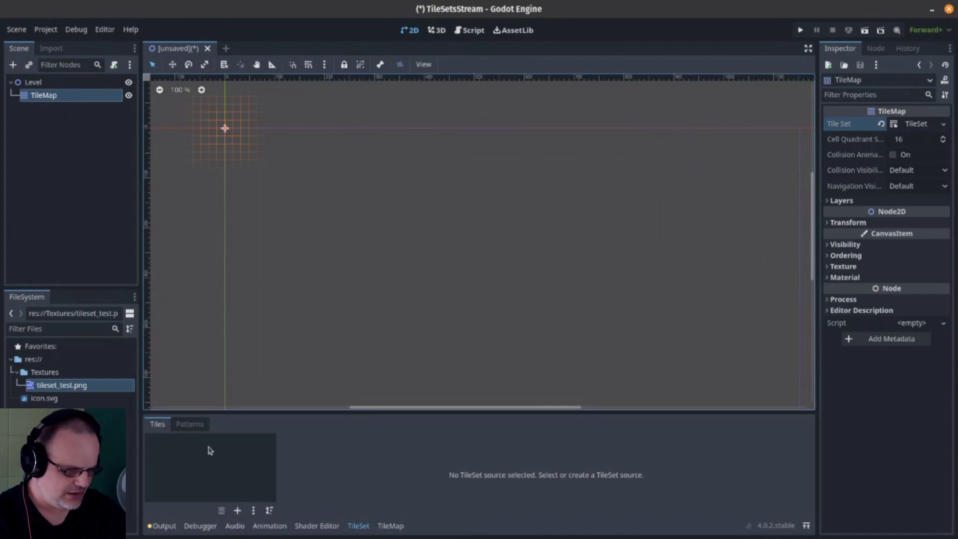
pyautogui.click(194, 429)
pyautogui.click(158, 425)
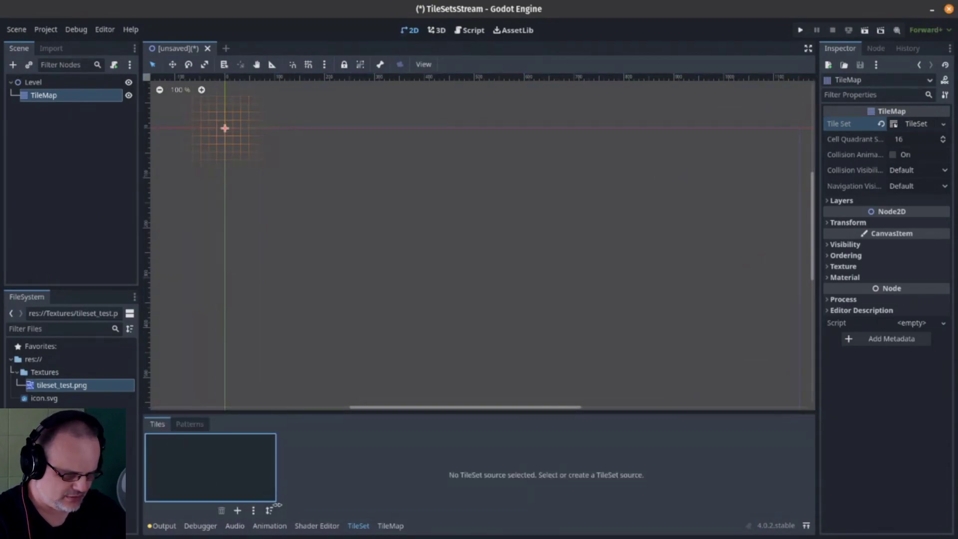
pyautogui.click(238, 511)
pyautogui.click(304, 480)
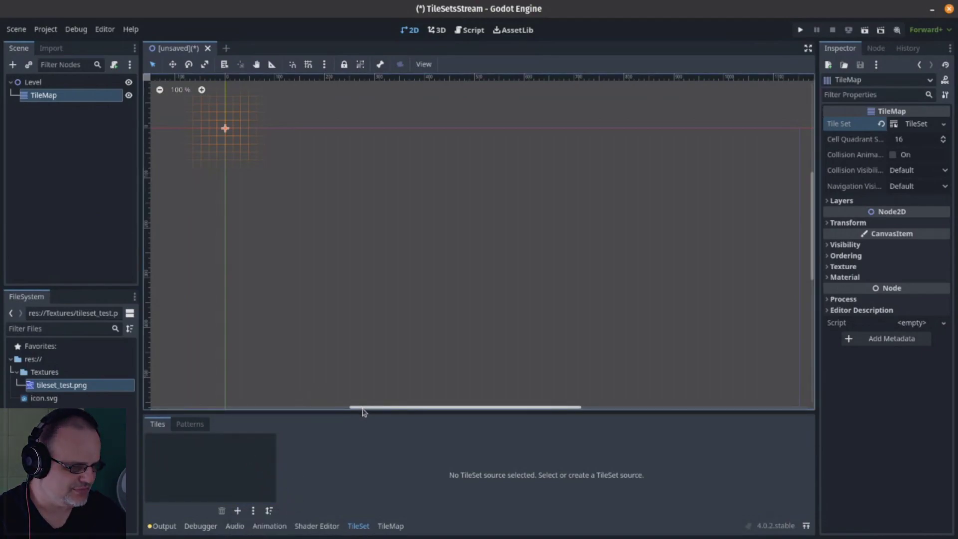
# Step: Make room for the TileSet editor, add tileset_test.png as an atlas source, and automatically create its tiles
pyautogui.moveTo(363, 413); pyautogui.dragTo(369, 243)
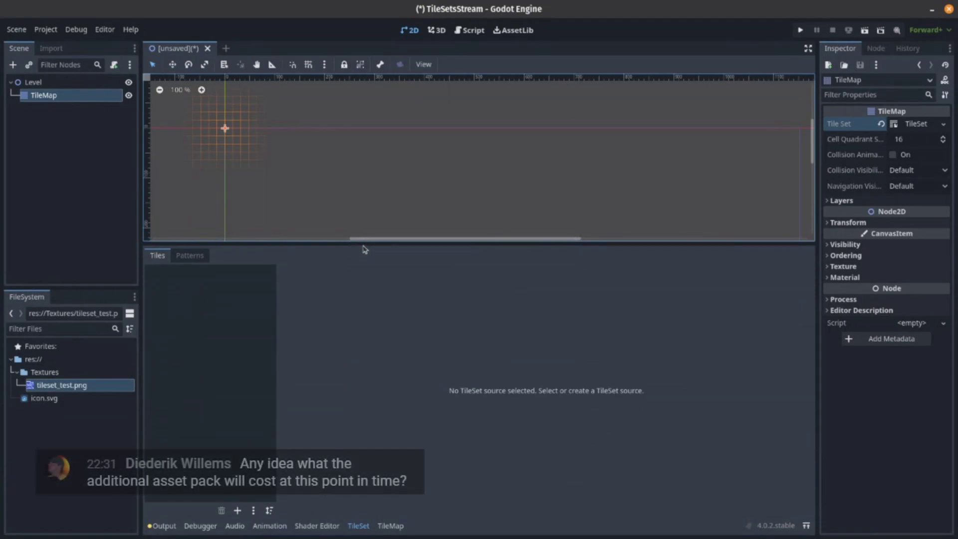
pyautogui.moveTo(359, 245); pyautogui.dragTo(334, 360)
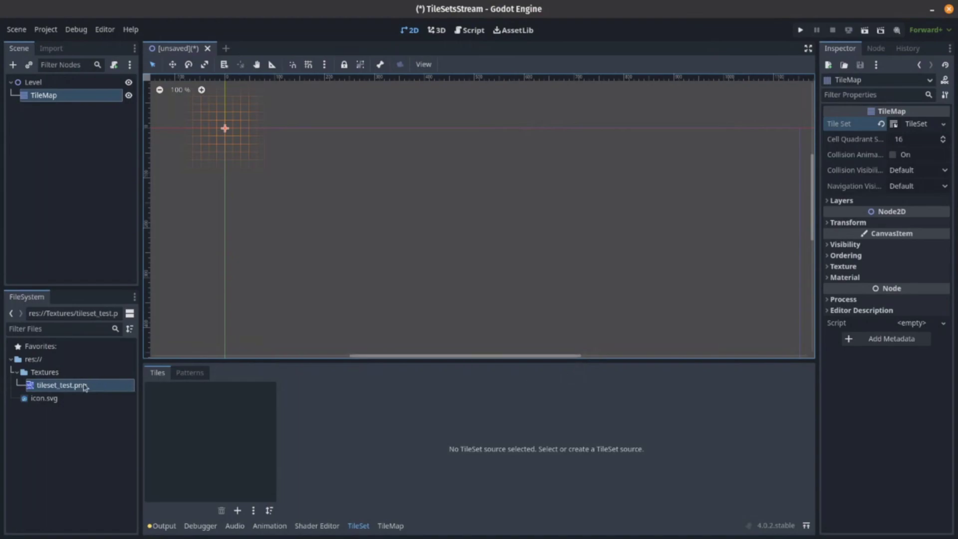
pyautogui.moveTo(75, 386); pyautogui.dragTo(209, 414)
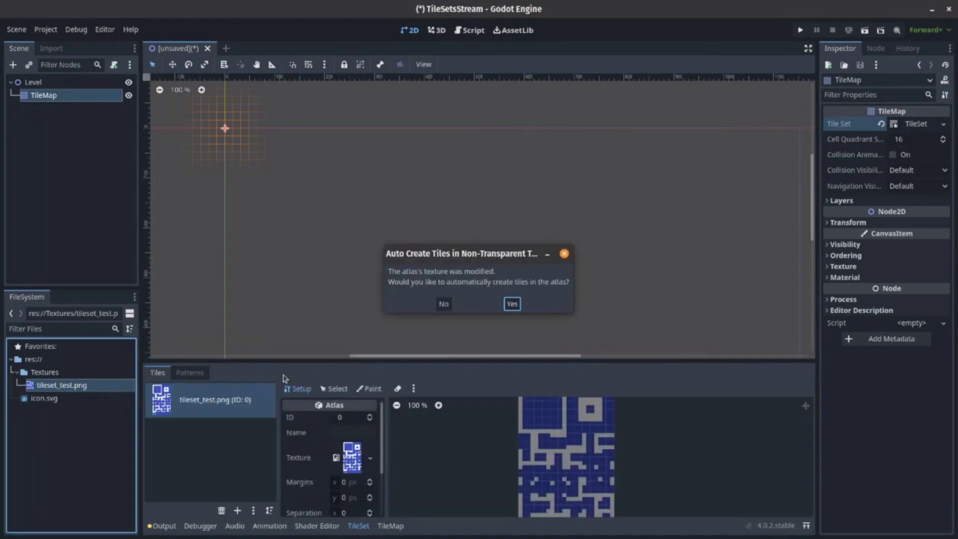
pyautogui.click(513, 304)
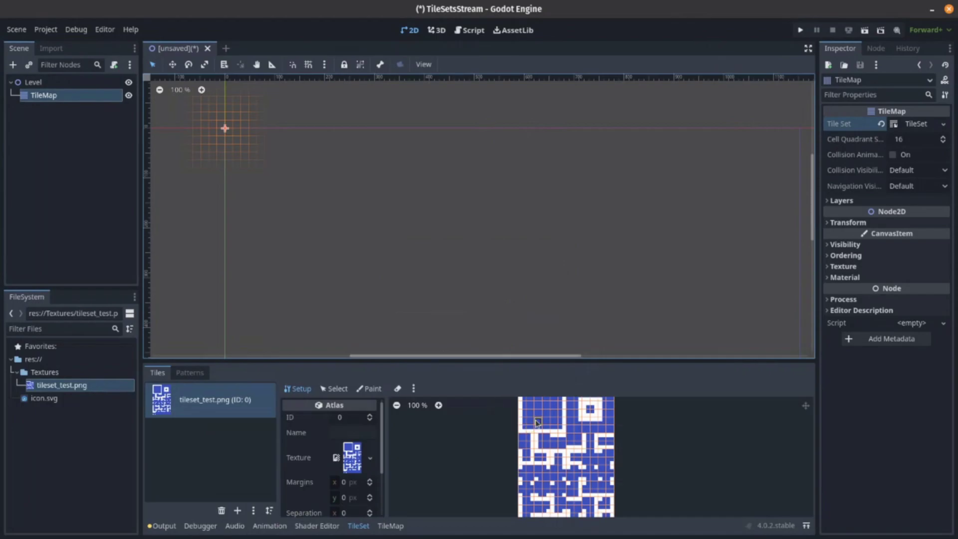
# Step: Try to draw rectangular areas in the empty 2D viewport, and reselect the TileMap node
pyautogui.moveTo(274, 172); pyautogui.dragTo(417, 243)
pyautogui.moveTo(443, 171); pyautogui.dragTo(496, 284)
pyautogui.moveTo(284, 183); pyautogui.dragTo(438, 278)
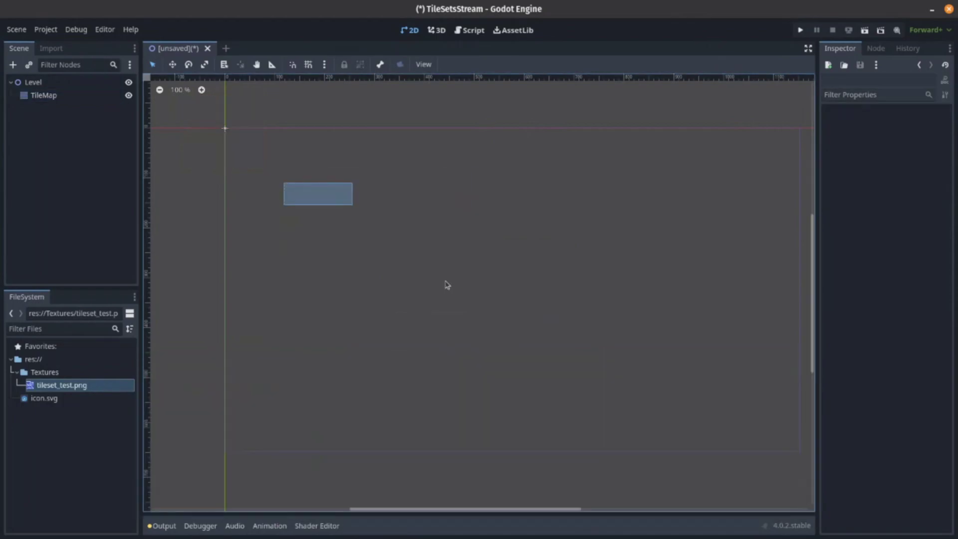
pyautogui.click(80, 96)
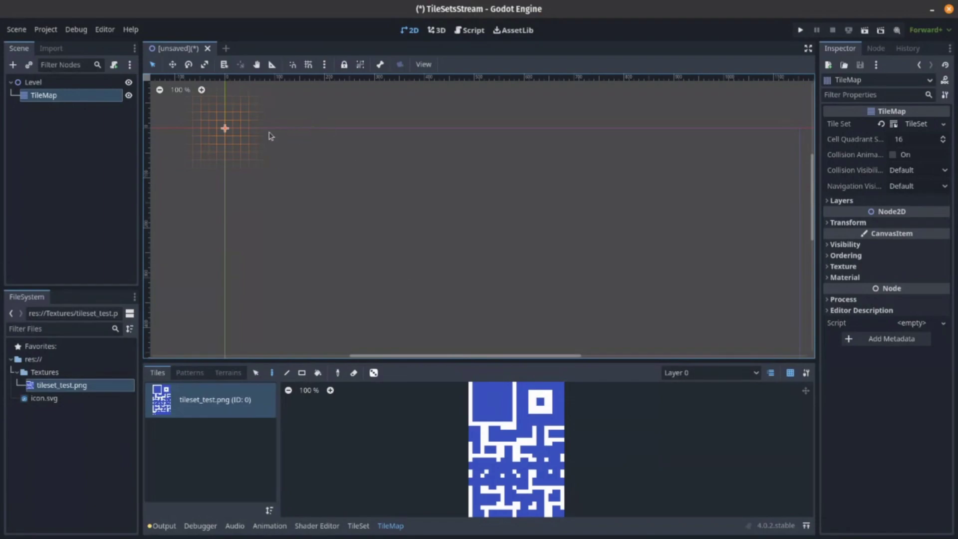
pyautogui.click(338, 373)
pyautogui.click(271, 373)
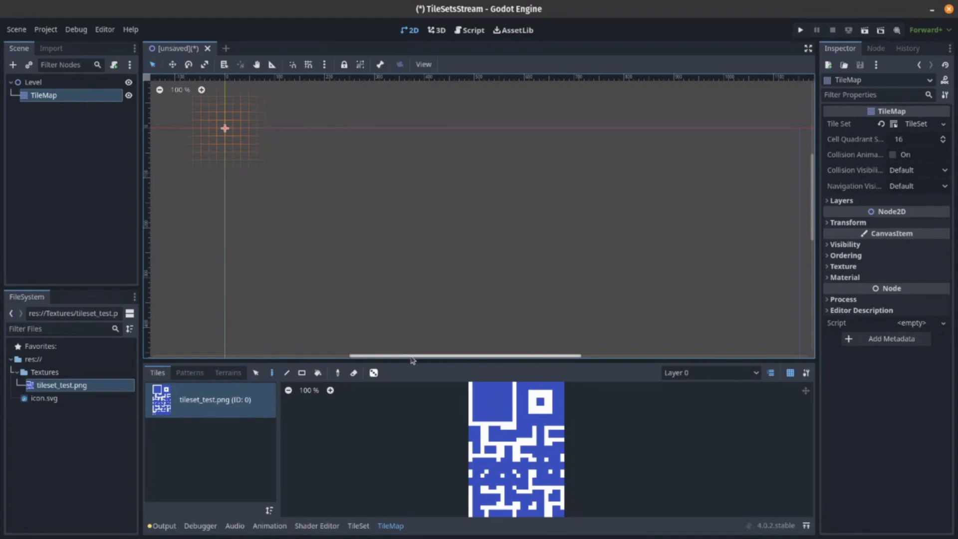
# Step: Enlarge the editor area and compare the TileMap and TileSet views of the tileset_test.png atlas
pyautogui.moveTo(411, 359); pyautogui.dragTo(406, 232)
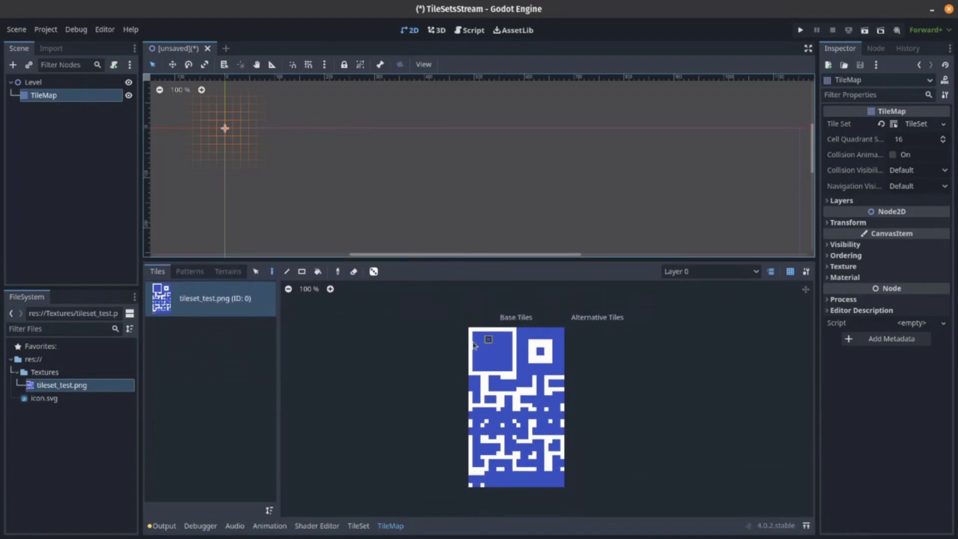
pyautogui.click(181, 274)
pyautogui.click(157, 273)
pyautogui.click(364, 527)
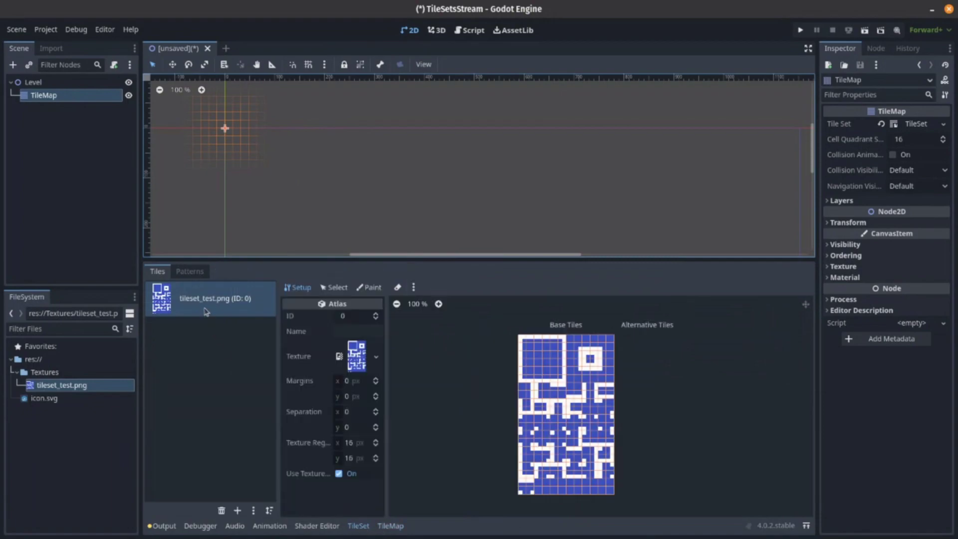
pyautogui.click(391, 526)
pyautogui.click(368, 527)
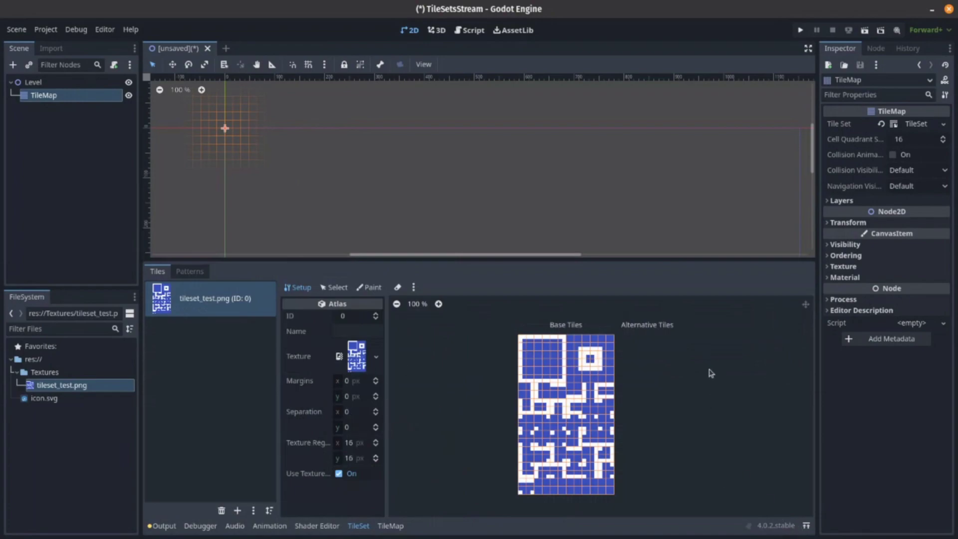
# Step: Expand the TileSet editor and inspect individual base tiles along the first row of the atlas
pyautogui.scroll(4, 616, 366)
pyautogui.scroll(10, 566, 362)
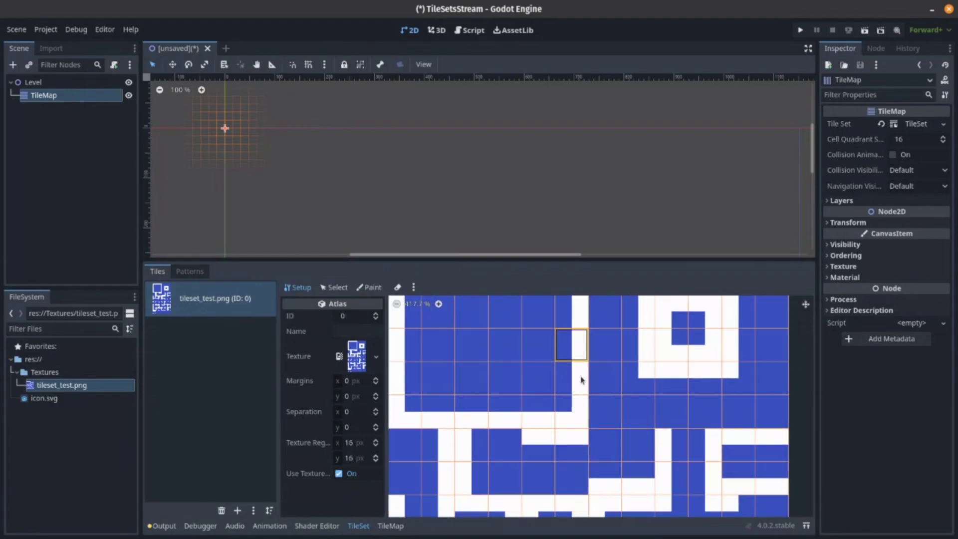
pyautogui.click(807, 526)
pyautogui.moveTo(533, 202); pyautogui.dragTo(602, 330, button='middle')
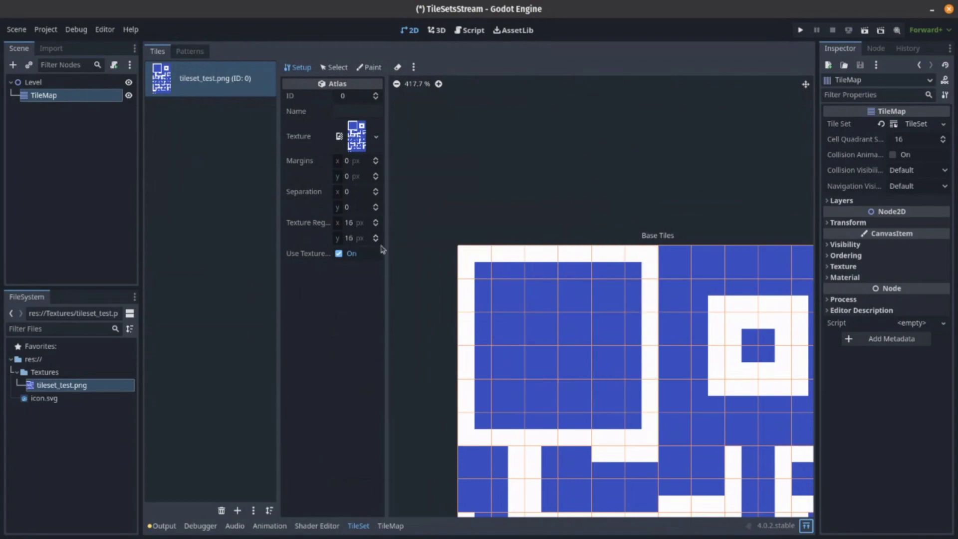
pyautogui.click(340, 68)
pyautogui.click(477, 260)
pyautogui.click(514, 264)
pyautogui.click(555, 267)
pyautogui.click(575, 263)
pyautogui.click(642, 263)
pyautogui.click(475, 263)
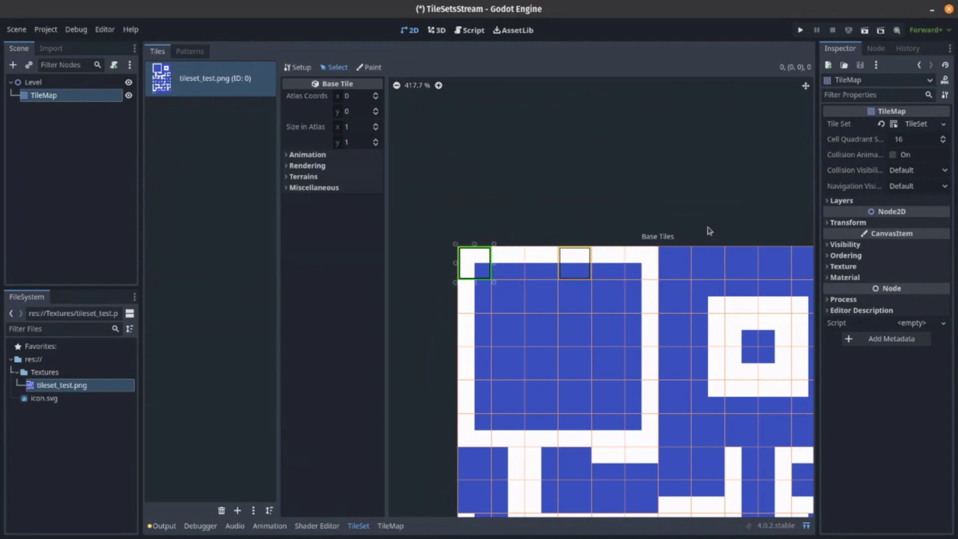
# Step: Set the TileSet's tile size to 32 × 32 px and check a tile in the atlas
pyautogui.click(915, 124)
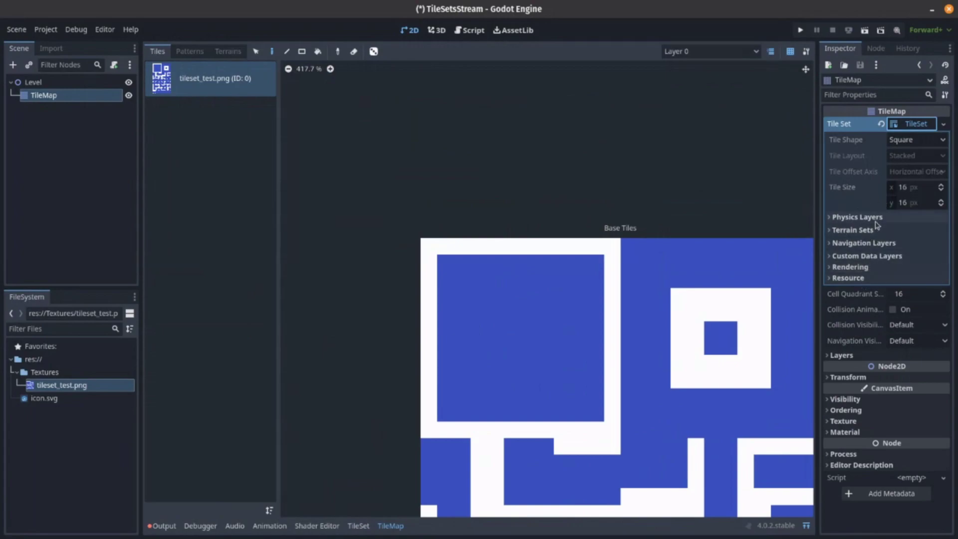
pyautogui.click(922, 189)
pyautogui.write('32')
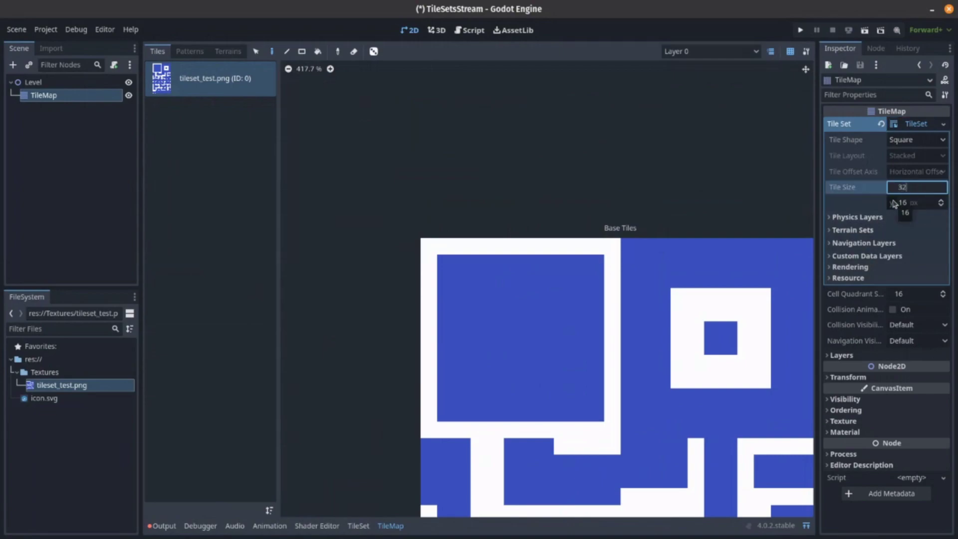
pyautogui.press('Tab')
pyautogui.write('32')
pyautogui.press('Return')
pyautogui.click(471, 255)
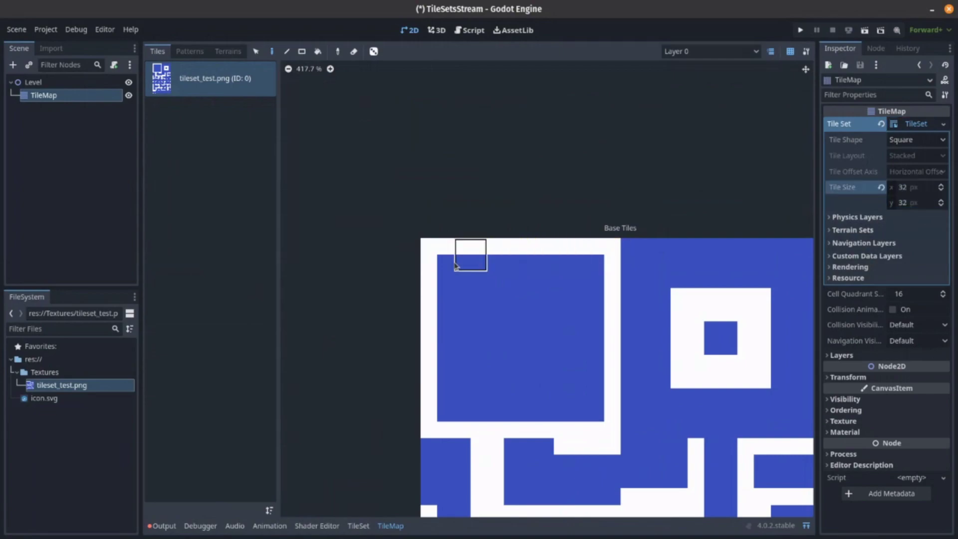
# Step: Add a terrain set to the TileSet, keeping its mode at Match Corners and Sides
pyautogui.click(884, 217)
pyautogui.click(884, 246)
pyautogui.click(877, 276)
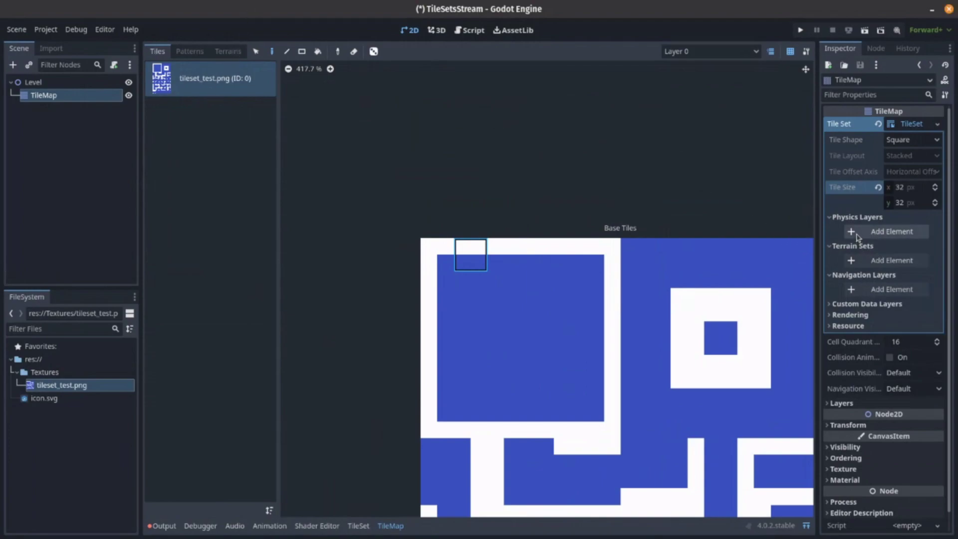
pyautogui.click(892, 260)
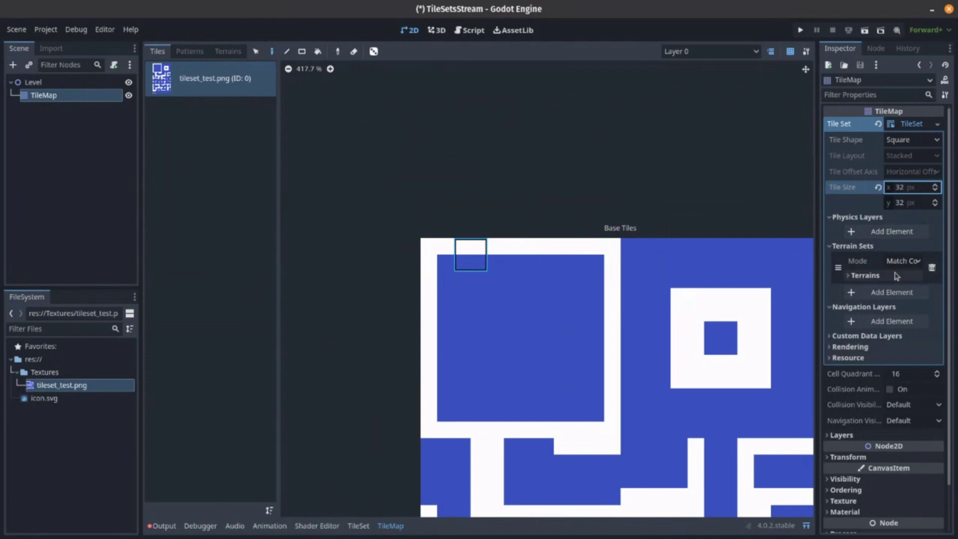
pyautogui.click(903, 262)
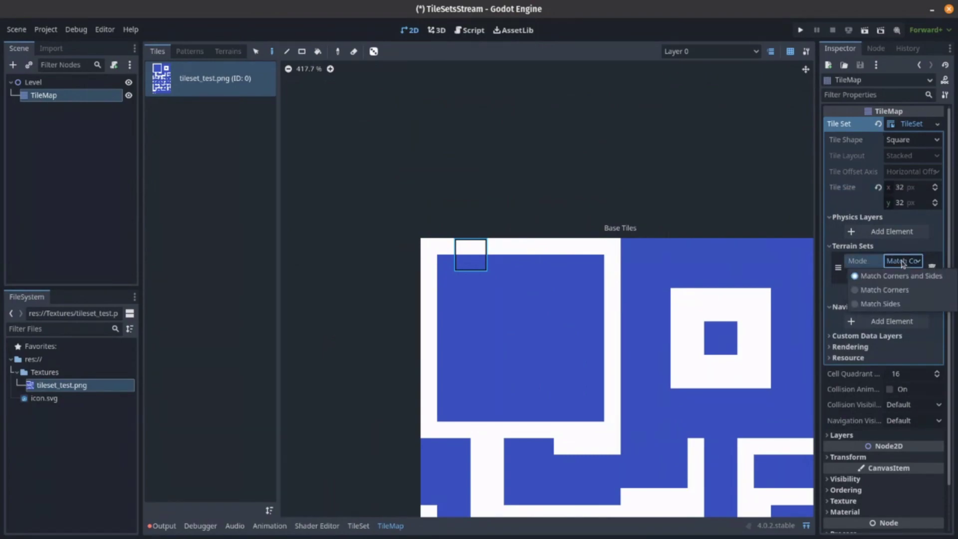
pyautogui.click(903, 263)
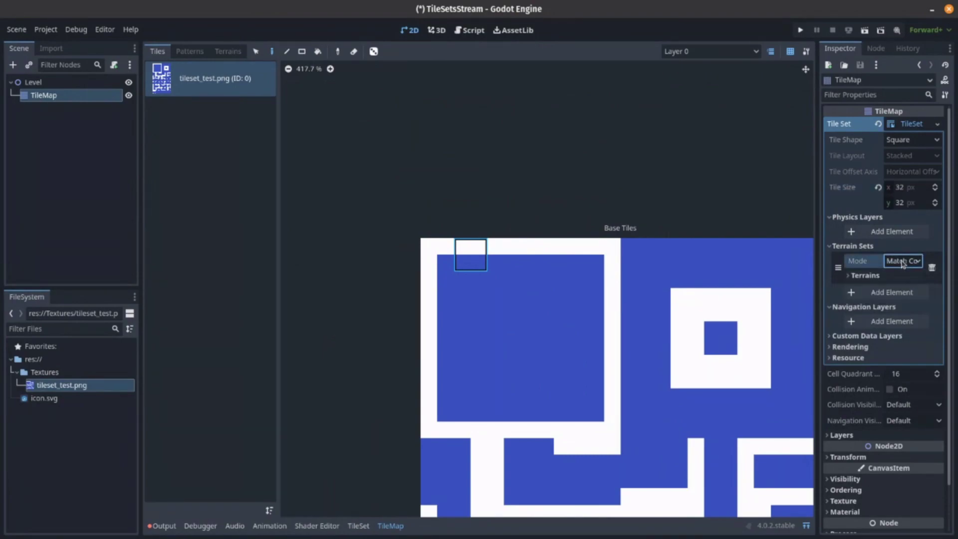
# Step: Add a terrain to the TileSet's terrain set and name it Blue
pyautogui.click(887, 276)
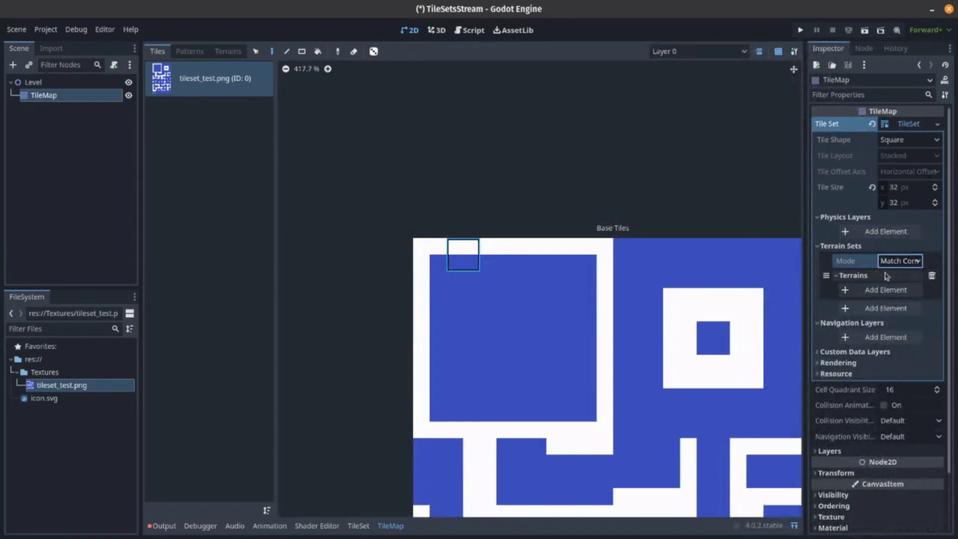
pyautogui.click(873, 291)
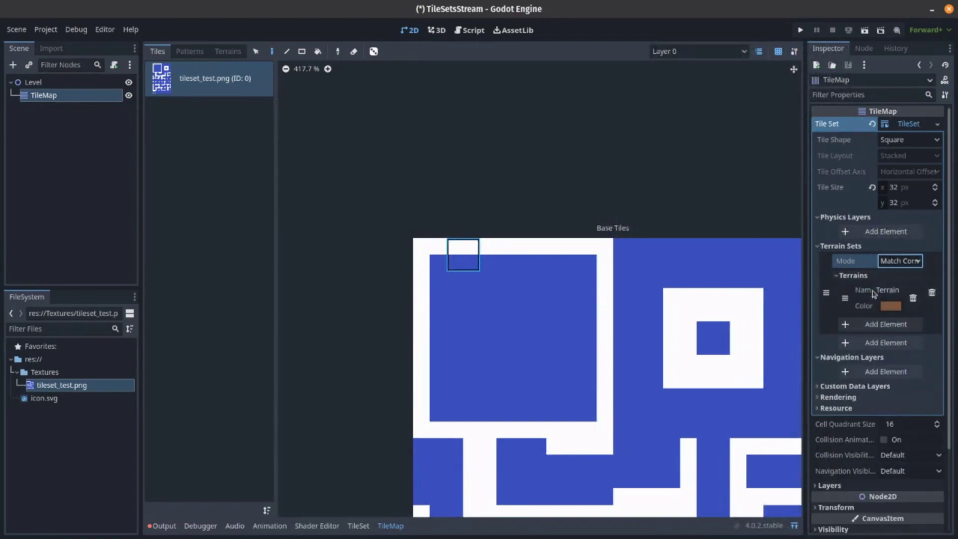
pyautogui.click(903, 289)
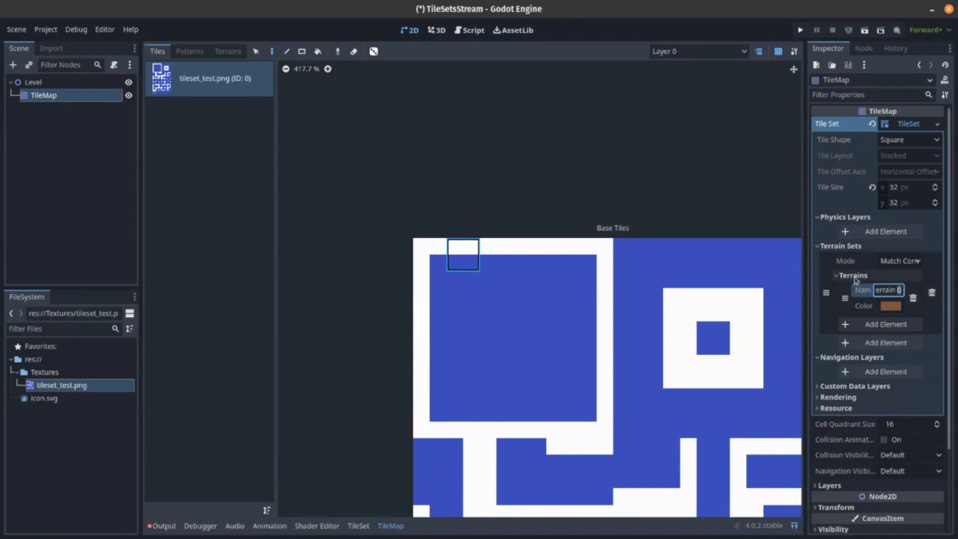
pyautogui.press('BackSpace')
pyautogui.write('Blue')
# Step: Set the Blue terrain's color to a light purple, hex 865fd4
pyautogui.click(891, 306)
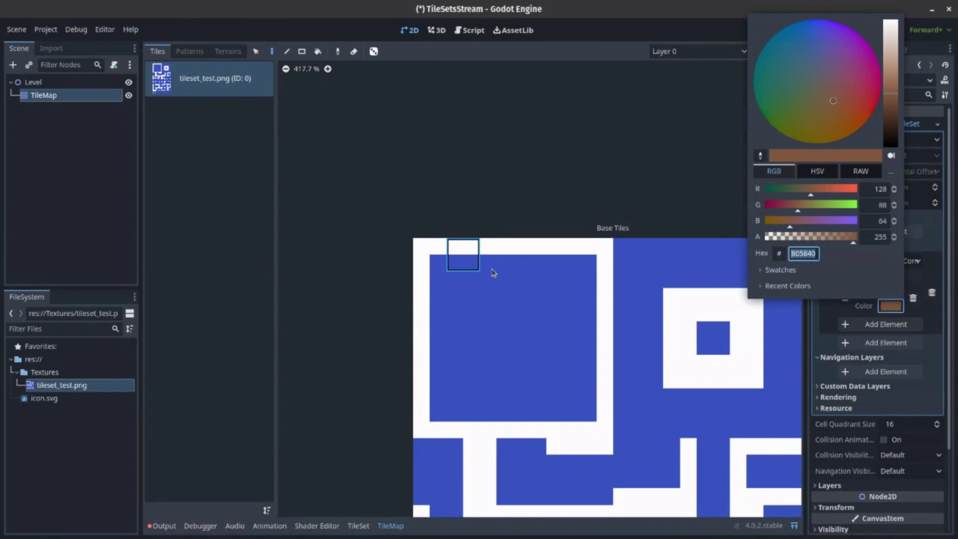
pyautogui.moveTo(831, 222); pyautogui.dragTo(838, 221)
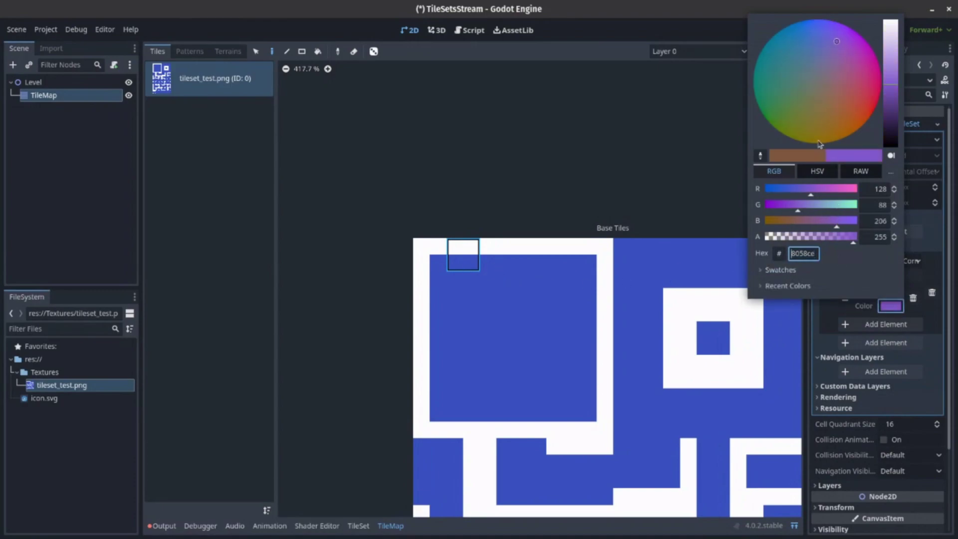
pyautogui.moveTo(900, 76); pyautogui.dragTo(896, 90)
pyautogui.click(676, 32)
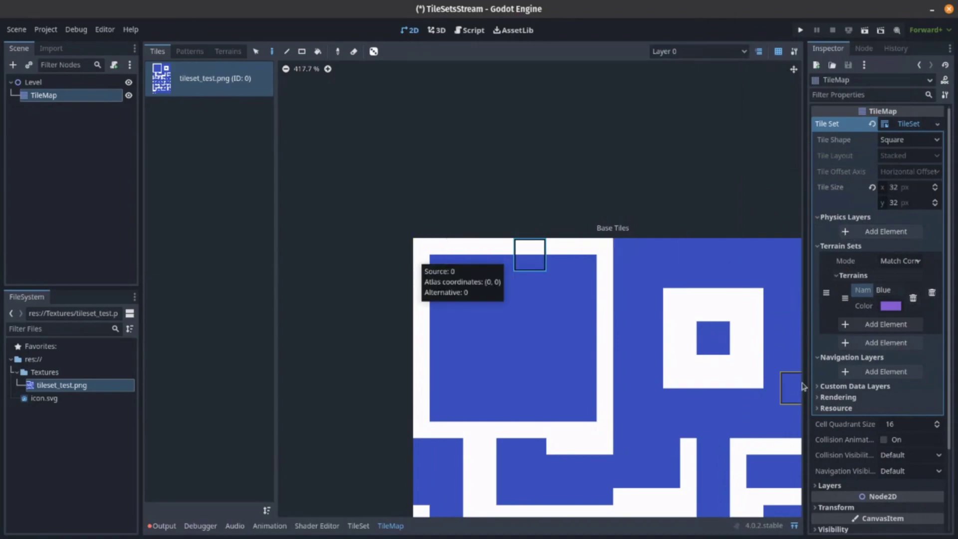
# Step: Expand the TileSet's custom data layers, rendering and occlusion layer settings to examine their options
pyautogui.click(837, 390)
pyautogui.click(838, 413)
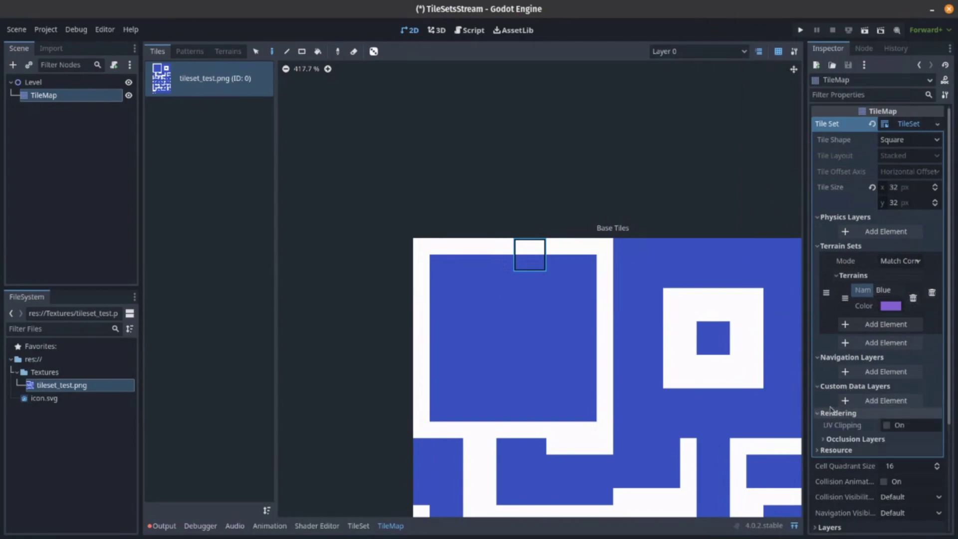
pyautogui.click(848, 439)
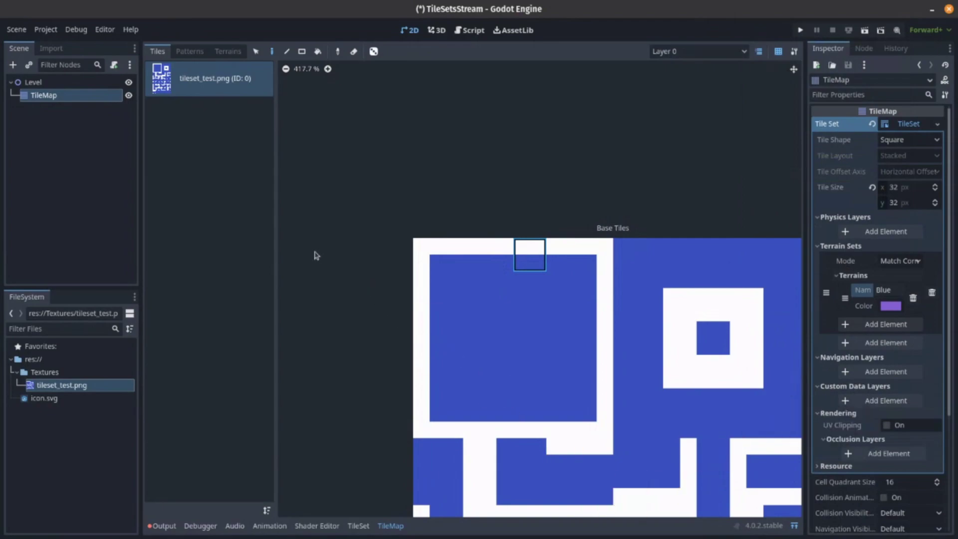
# Step: In the TileSet editor, assign the tile at atlas coordinates (1, 0) to terrain set 0, terrain 0, and expand its peering bits
pyautogui.click(359, 526)
pyautogui.click(349, 177)
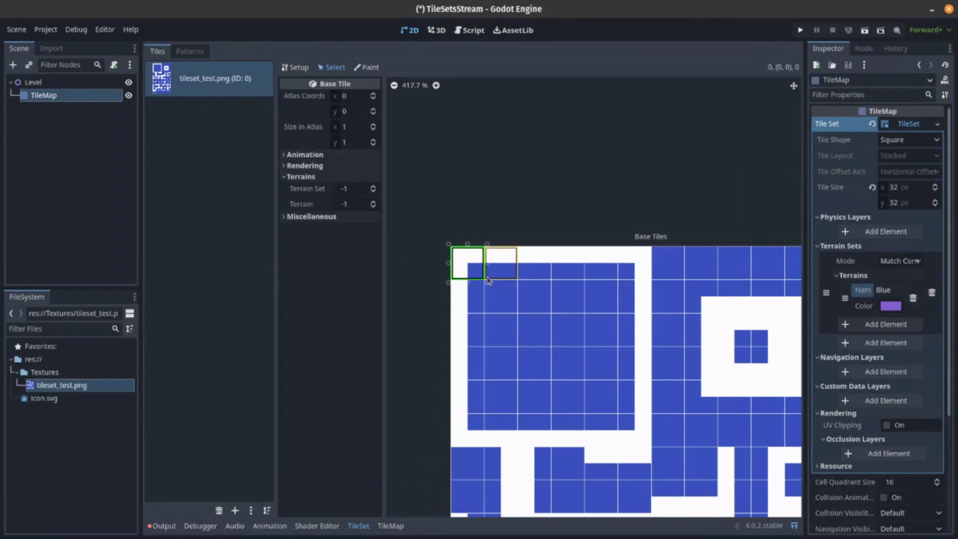
pyautogui.click(501, 263)
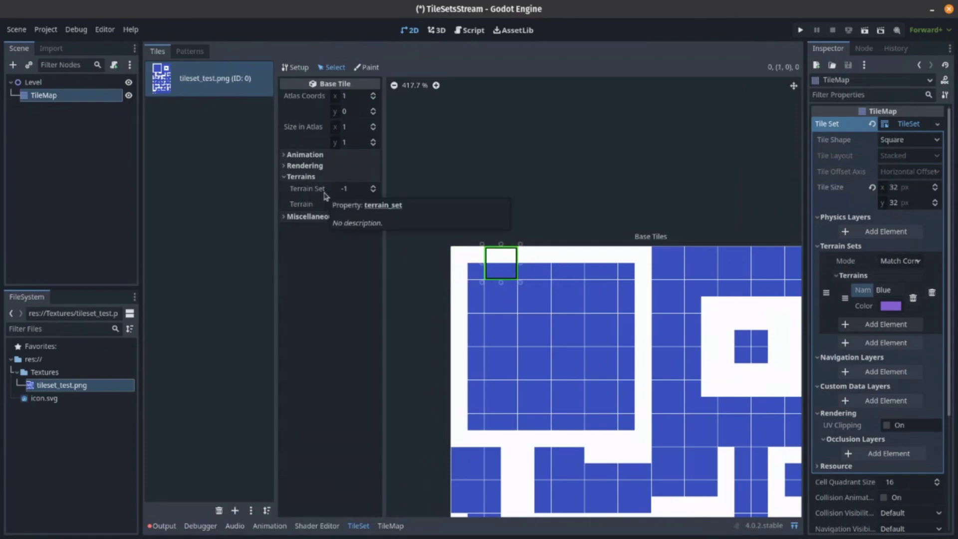
pyautogui.click(374, 187)
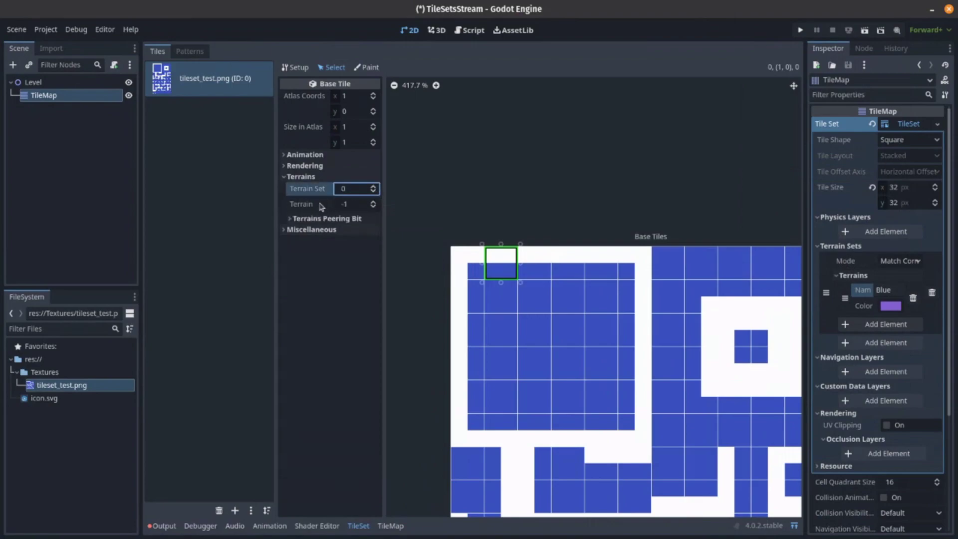
pyautogui.click(373, 201)
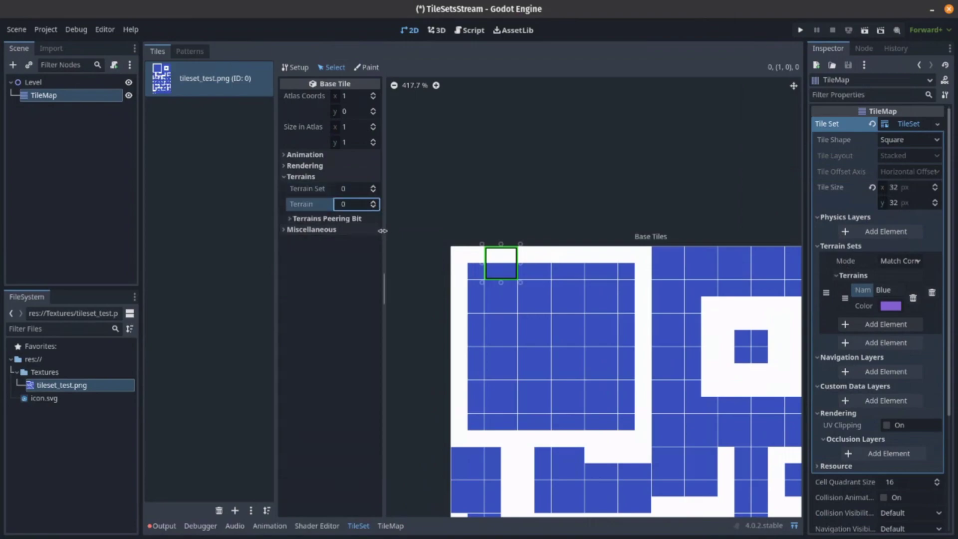
pyautogui.click(359, 219)
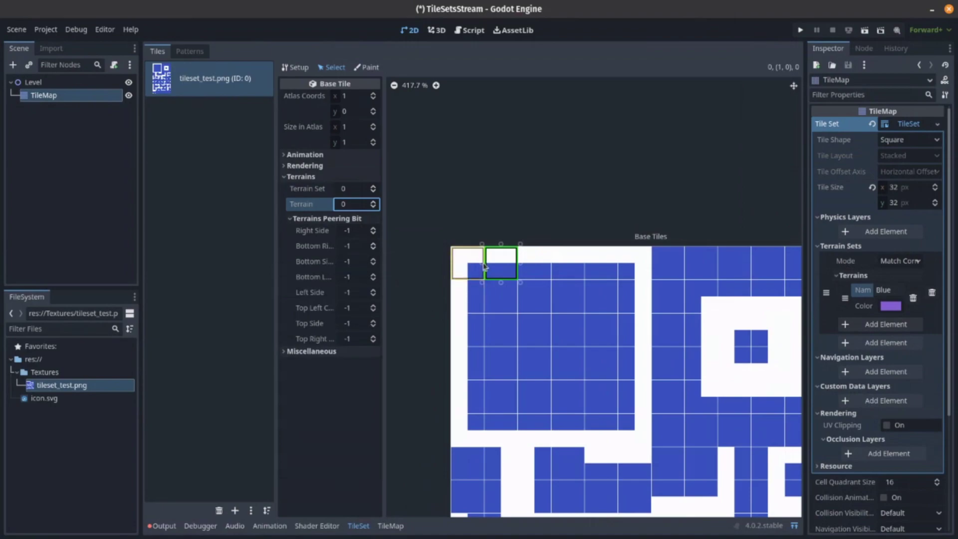
# Step: Assign the corner tile at atlas coordinates (0, 0) to terrain set 0 and terrain 0
pyautogui.click(467, 263)
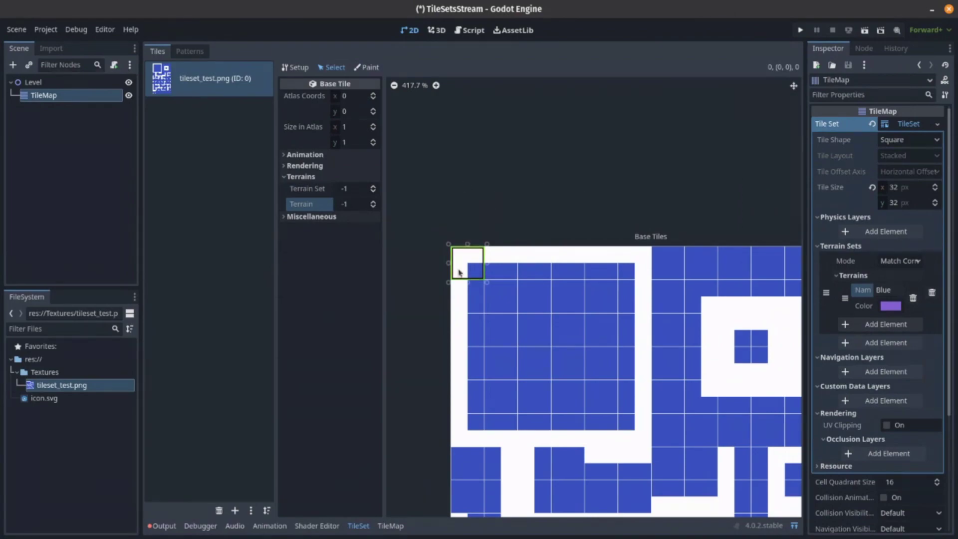
pyautogui.click(493, 264)
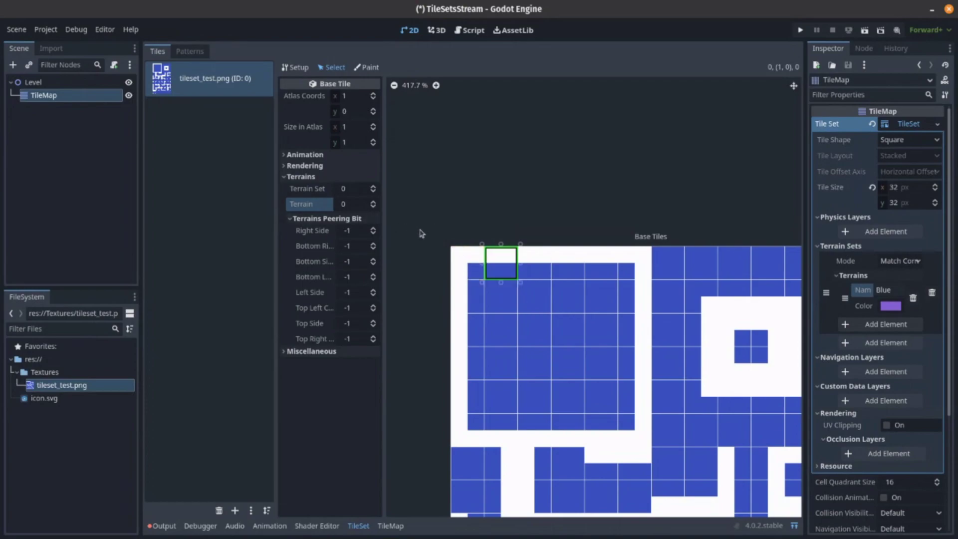
pyautogui.click(456, 262)
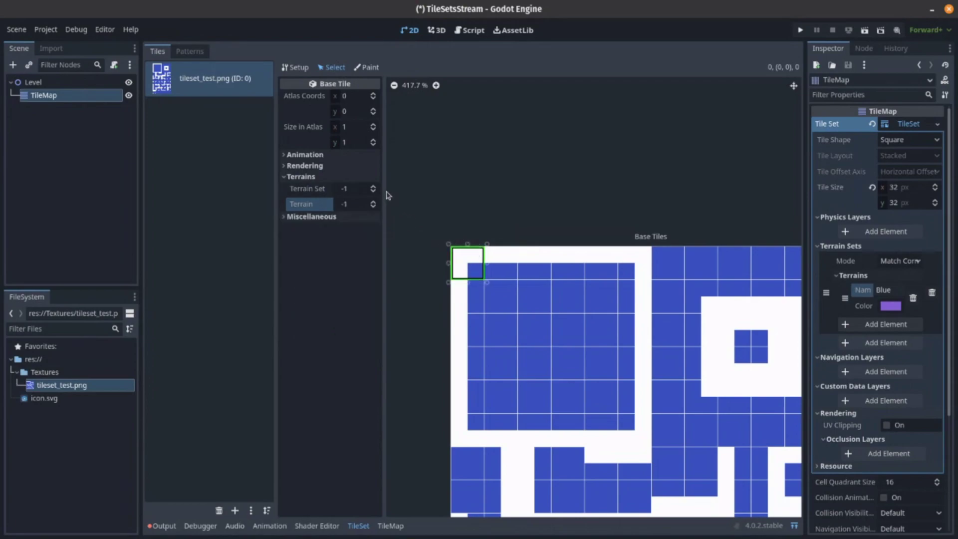
pyautogui.click(376, 191)
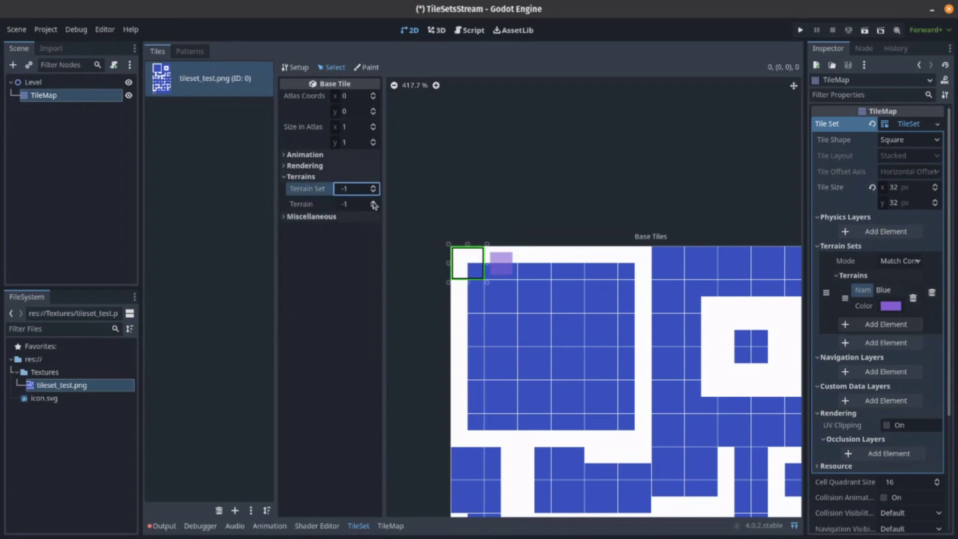
pyautogui.click(375, 205)
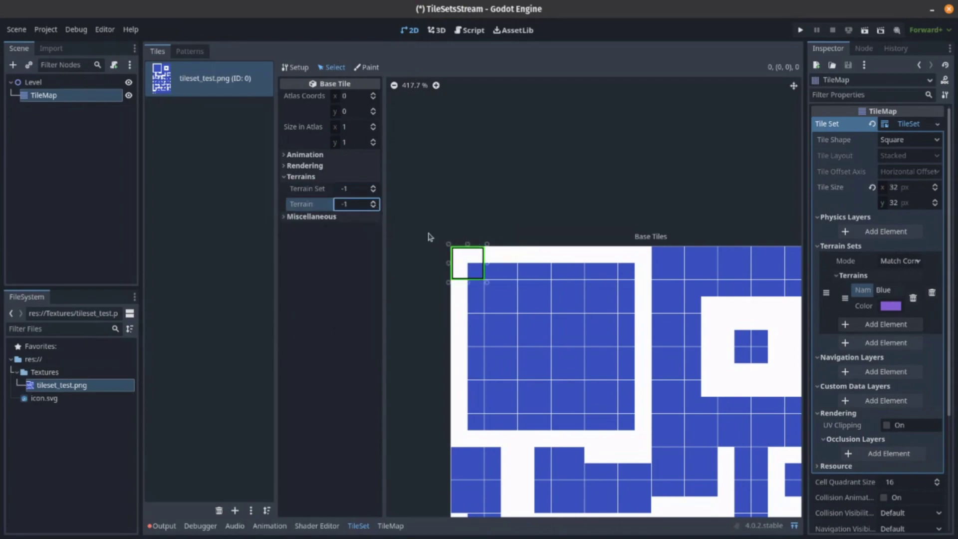
pyautogui.click(361, 206)
pyautogui.click(374, 187)
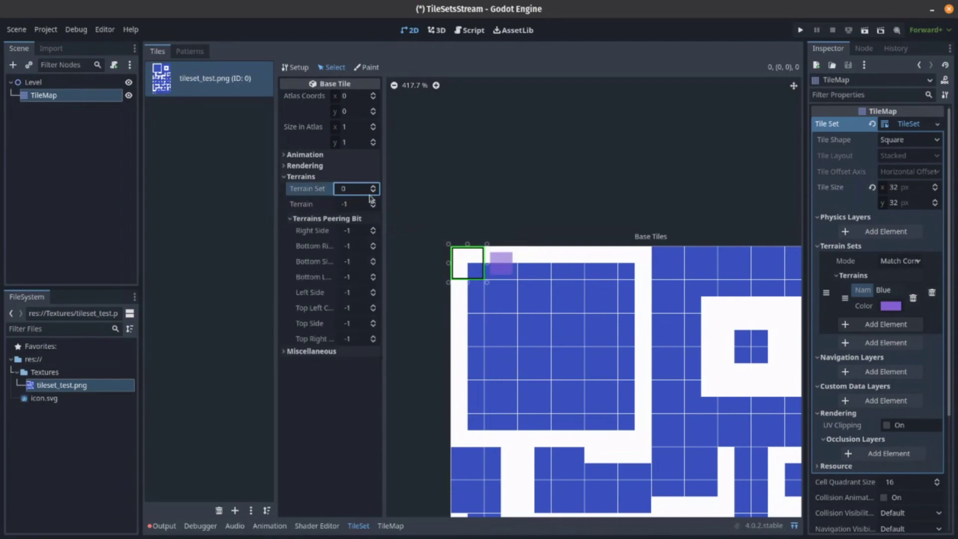
pyautogui.click(372, 207)
pyautogui.click(373, 203)
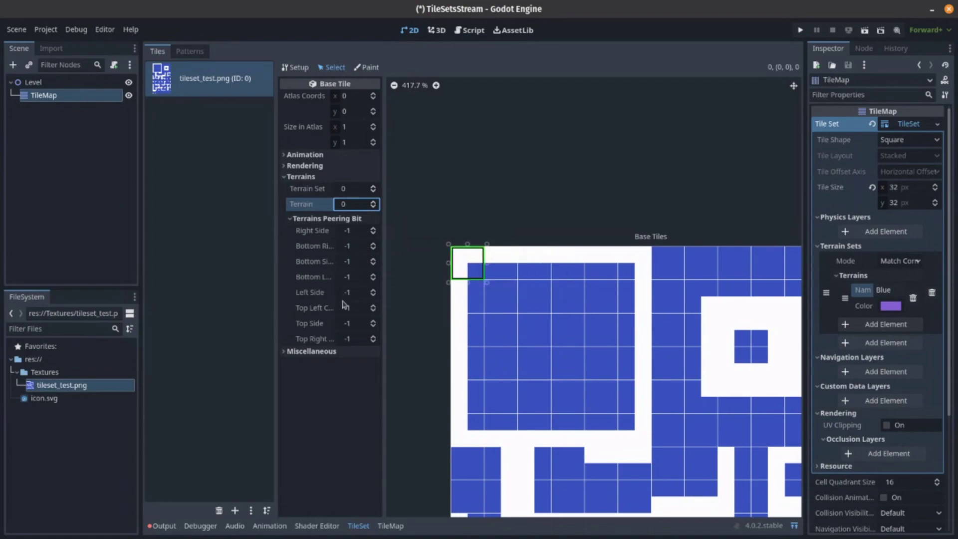
# Step: Widen the tile properties area and set tile (0, 0)'s right side, bottom right corner and bottom side peering bits to 0
pyautogui.moveTo(384, 339); pyautogui.dragTo(453, 338)
pyautogui.moveTo(277, 332); pyautogui.dragTo(208, 335)
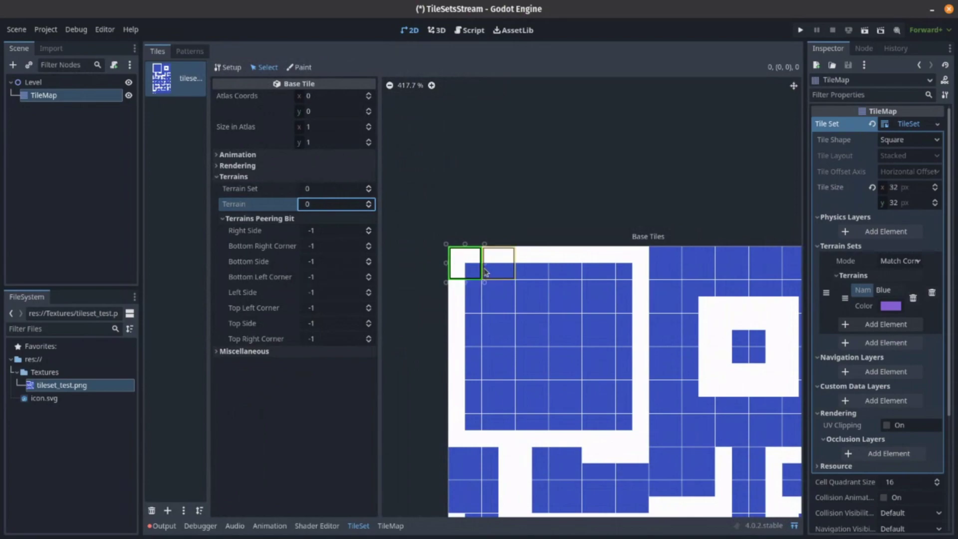
pyautogui.click(369, 229)
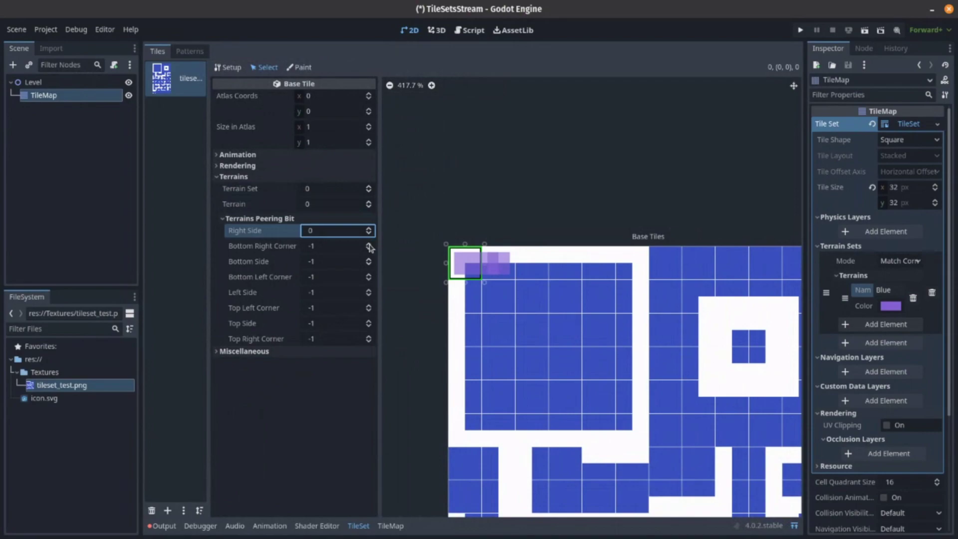
pyautogui.click(369, 244)
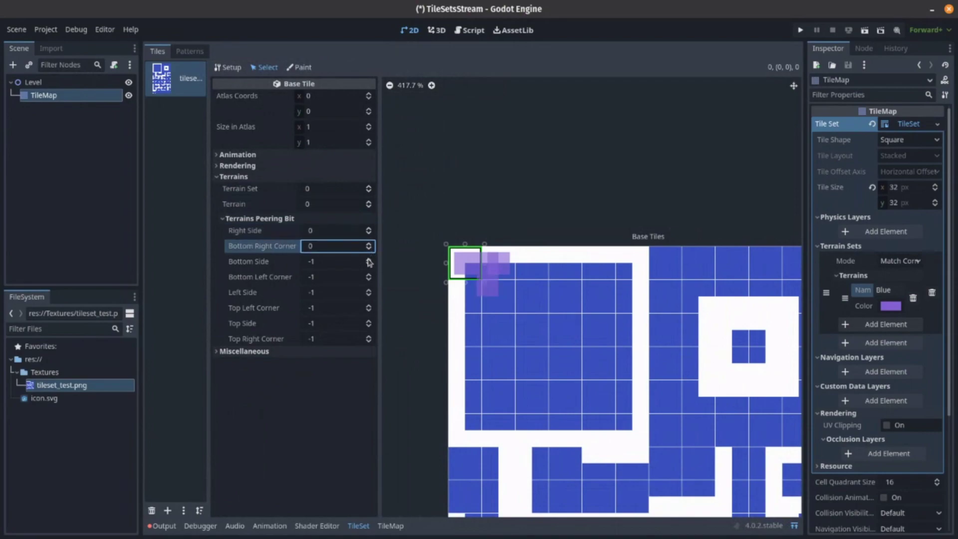
pyautogui.click(369, 259)
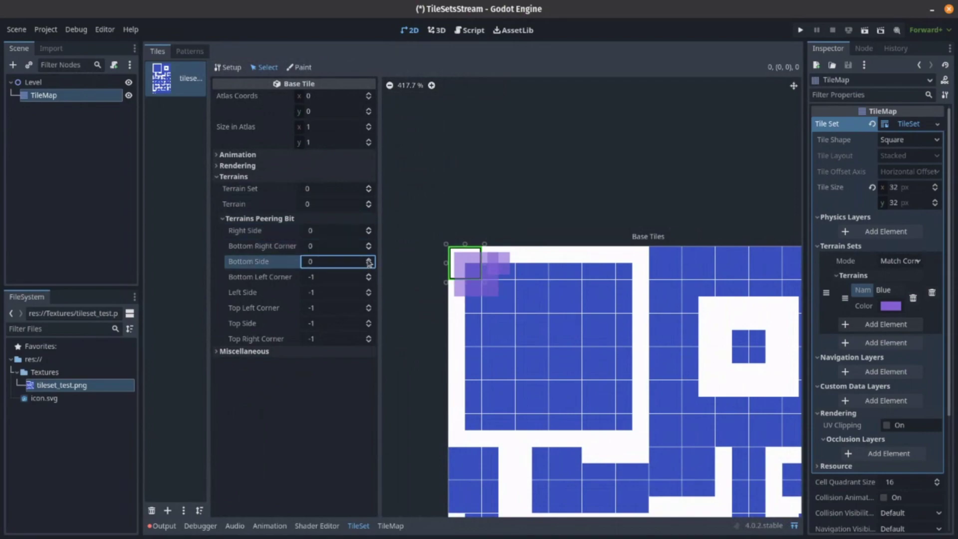
# Step: Reset the TileSet's tile size to the default 16 × 16 px
pyautogui.click(872, 187)
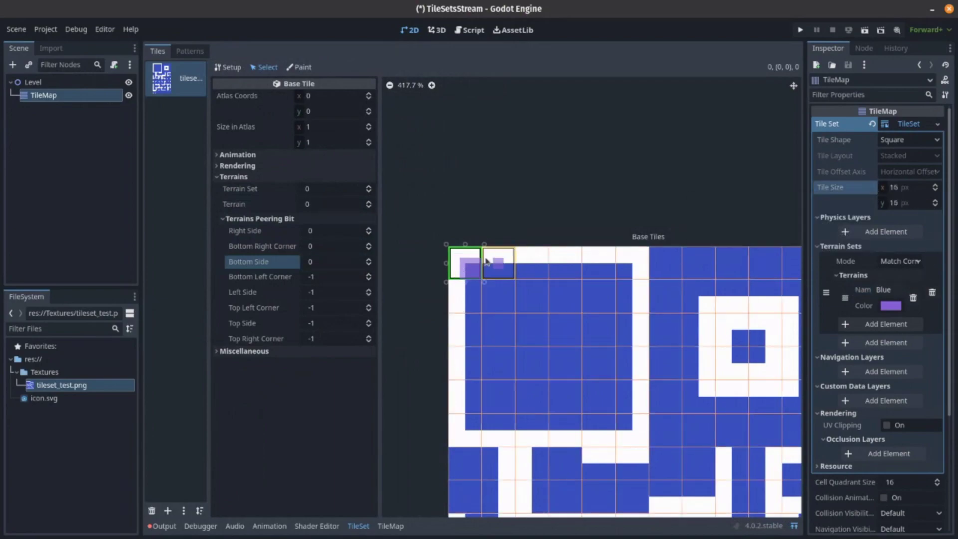
pyautogui.scroll(3, 481, 260)
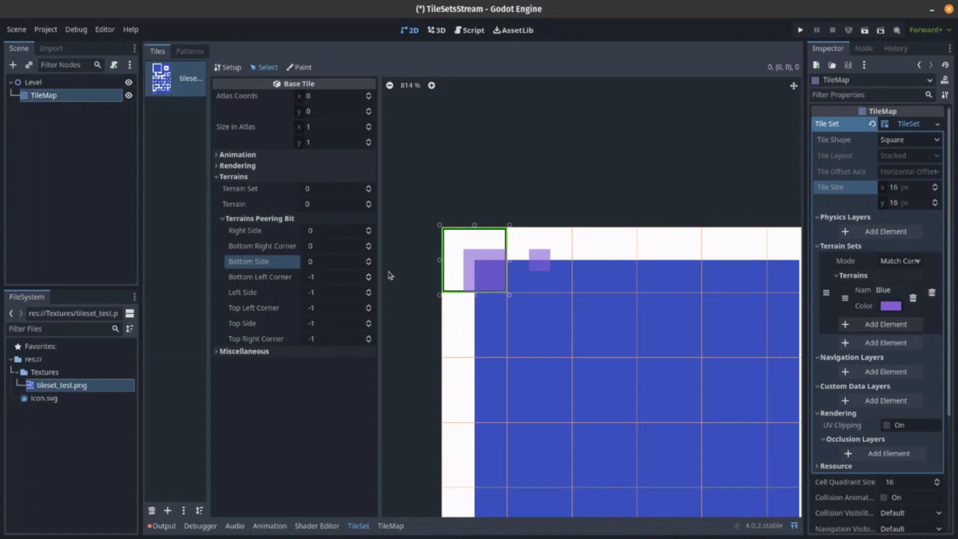
# Step: Change the Blue terrain's color to a dark pink, hex c92b68
pyautogui.click(891, 306)
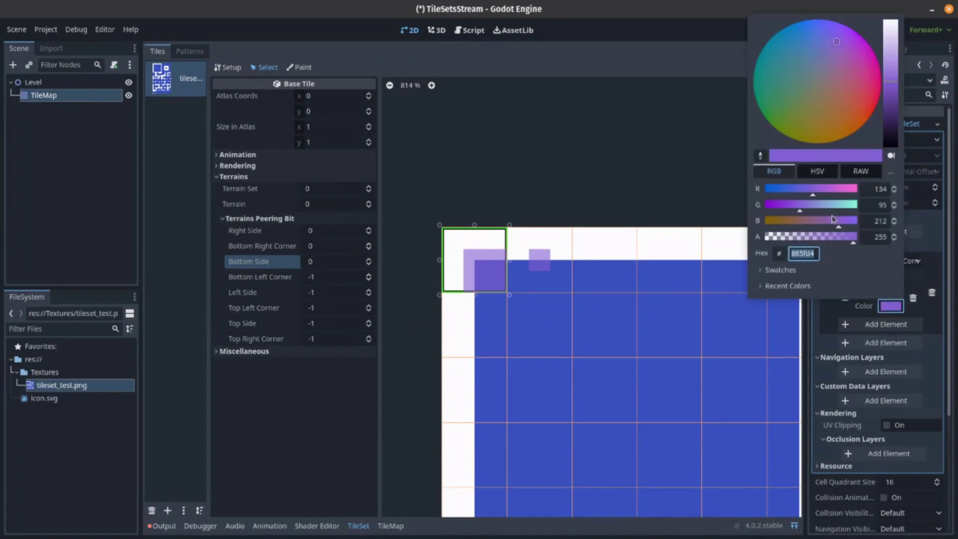
pyautogui.click(871, 86)
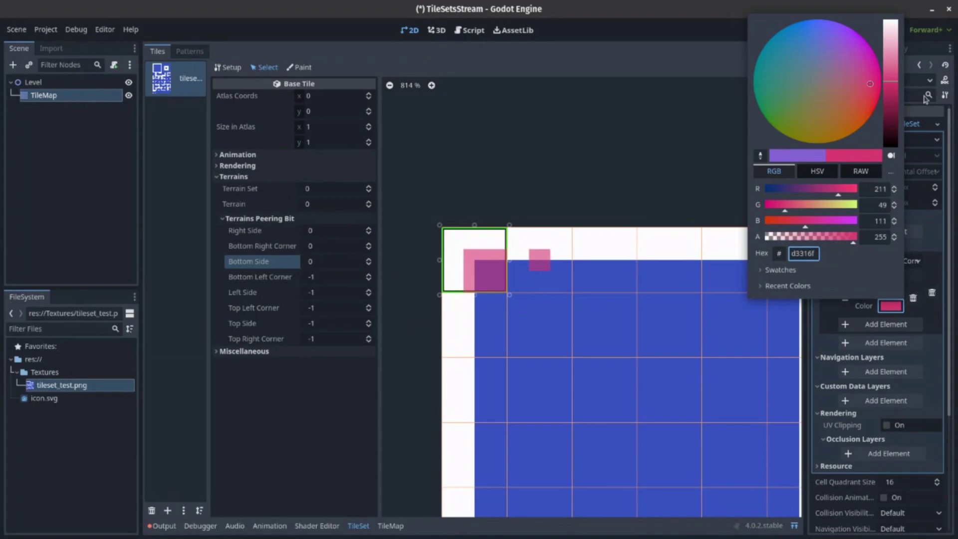
pyautogui.click(893, 88)
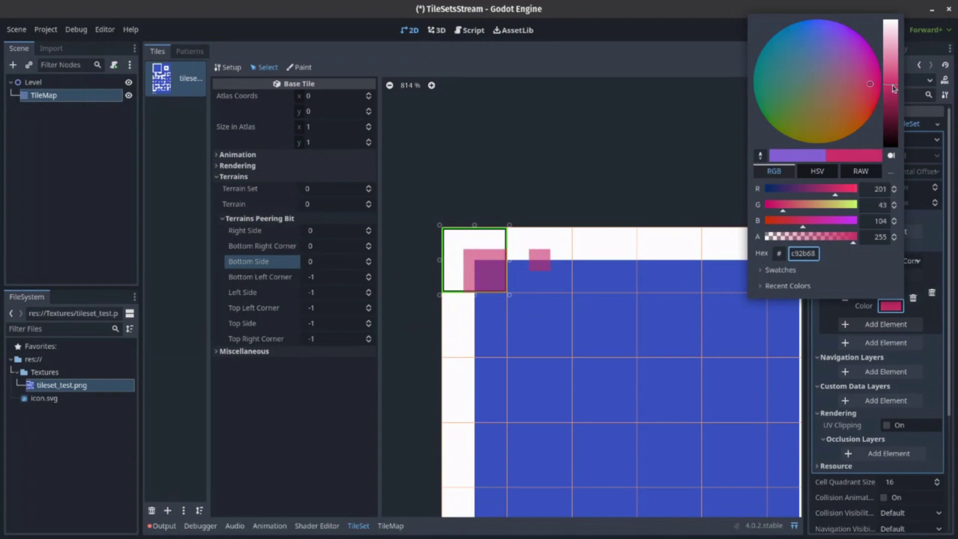
pyautogui.click(715, 22)
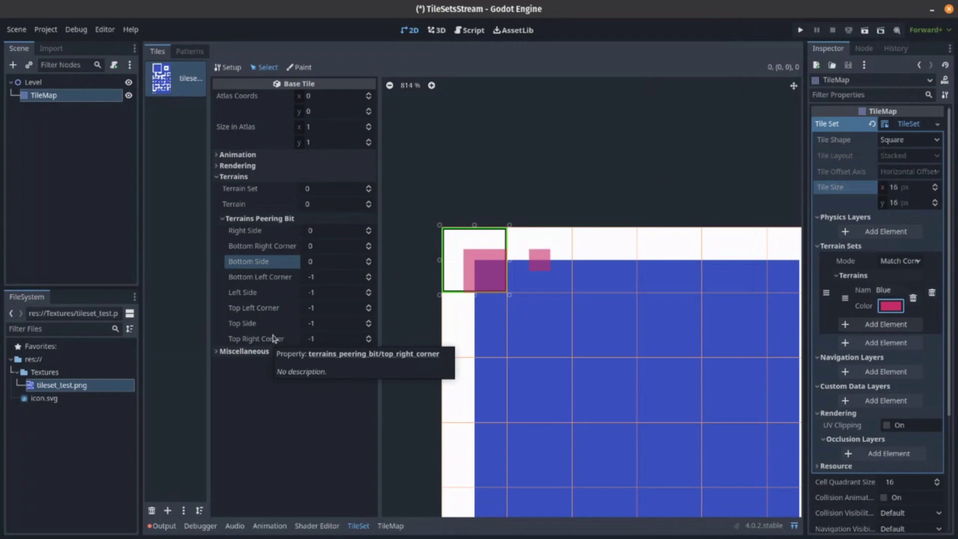
# Step: Set tile (1, 0)'s right side, bottom right corner, bottom side, bottom left corner and left side peering bits to 0
pyautogui.click(524, 267)
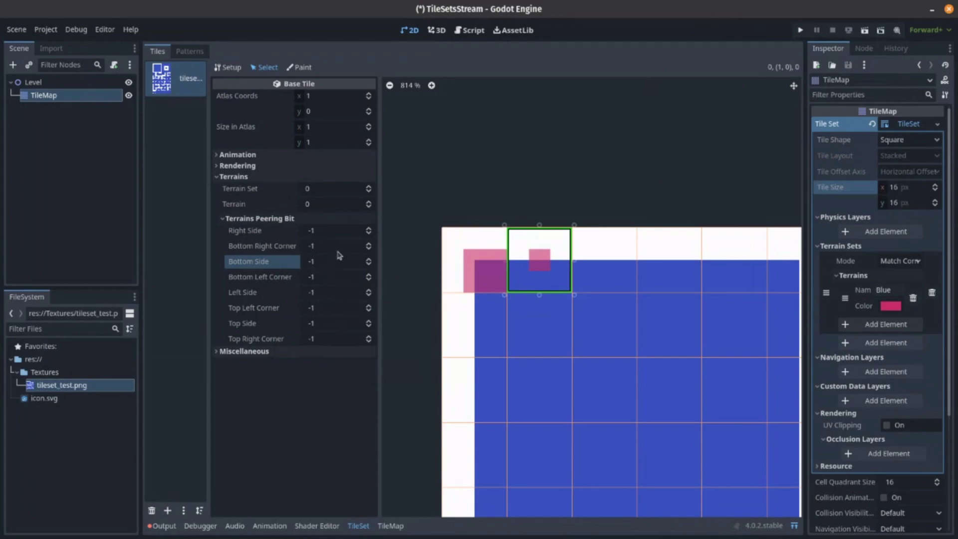
pyautogui.click(369, 228)
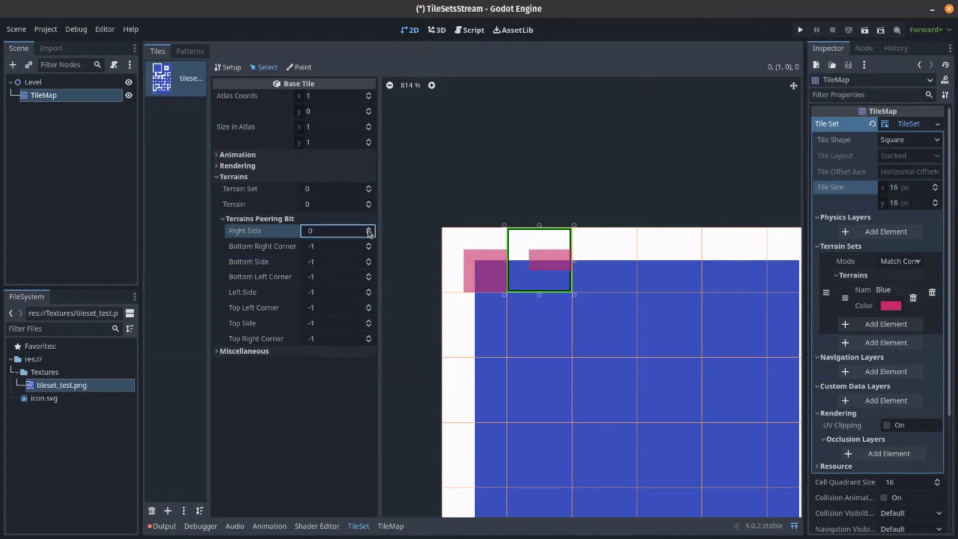
pyautogui.click(368, 243)
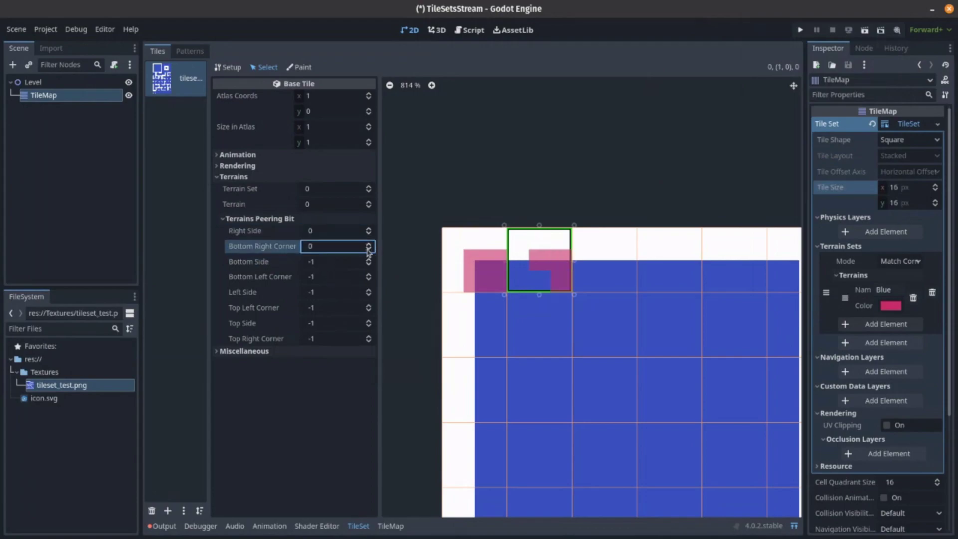
pyautogui.click(369, 259)
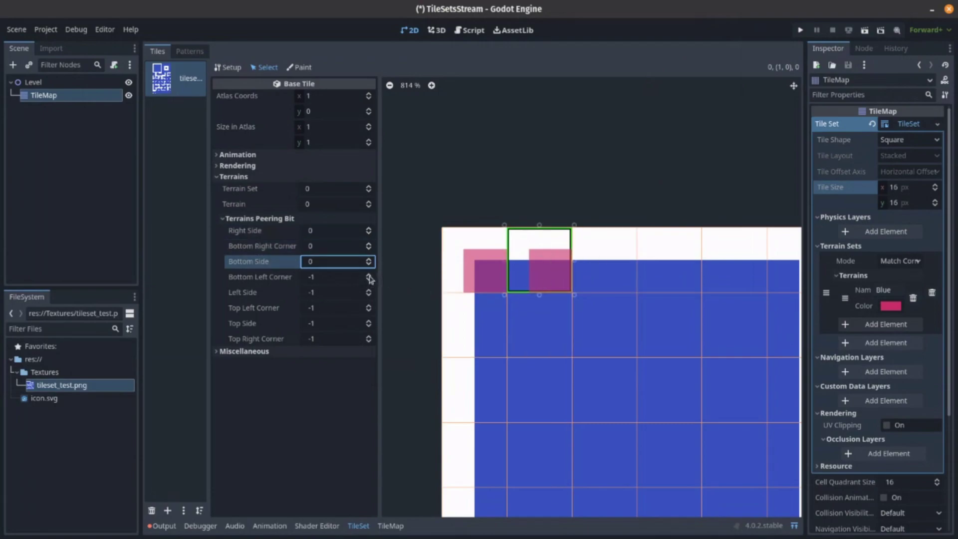
pyautogui.click(369, 275)
pyautogui.click(369, 291)
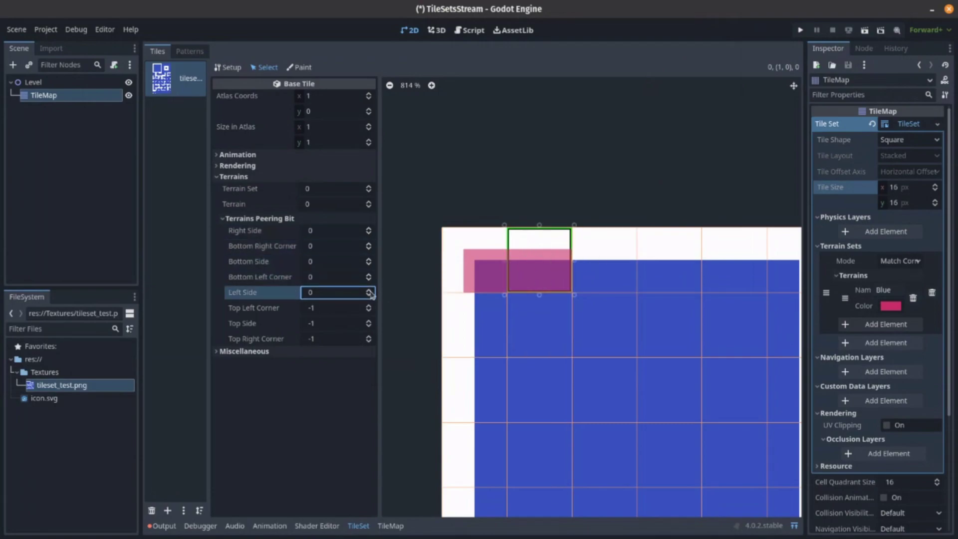
# Step: Assign tile (2, 0) to terrain set 0 and terrain 0
pyautogui.click(605, 271)
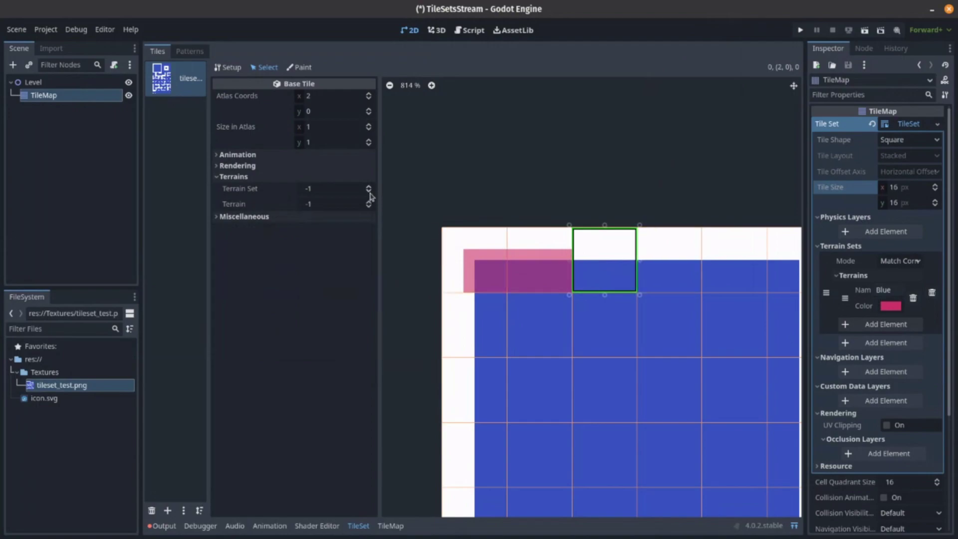
pyautogui.click(369, 188)
pyautogui.click(368, 201)
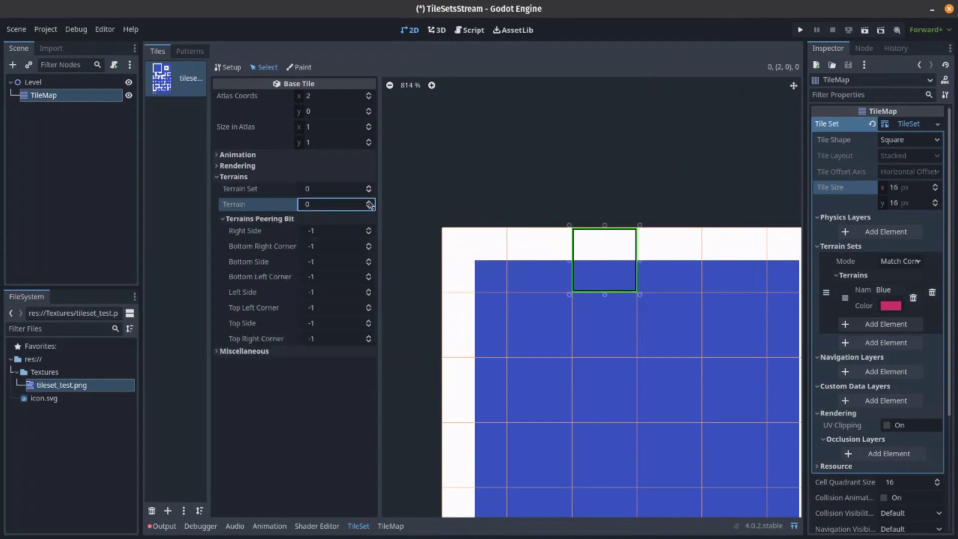
# Step: Compare the terrain and peering bit settings of tiles (0, 0), (1, 0) and (2, 0)
pyautogui.click(553, 274)
pyautogui.click(488, 272)
pyautogui.click(534, 268)
pyautogui.click(609, 263)
pyautogui.click(549, 257)
pyautogui.click(349, 204)
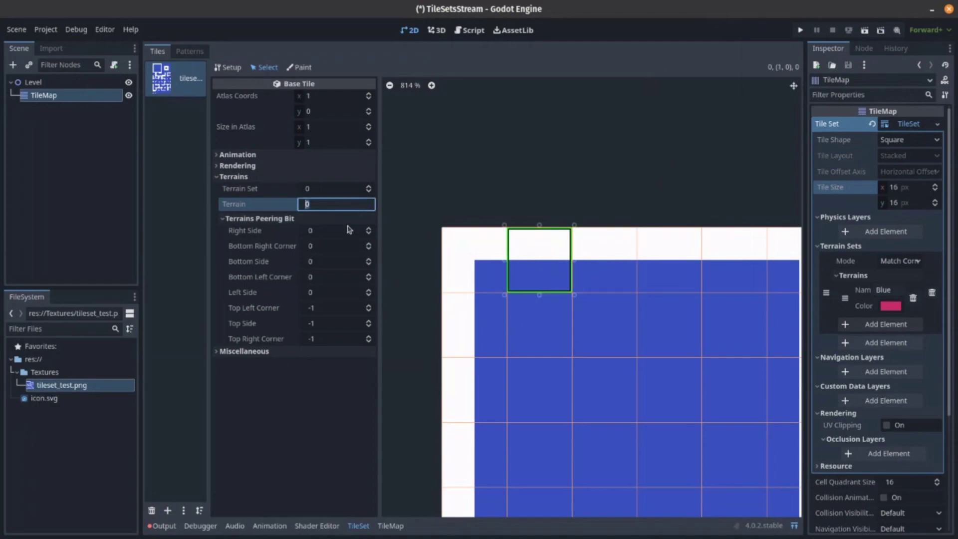
pyautogui.click(349, 228)
# Step: Set tile (2, 0)'s right side, bottom right corner, bottom side and bottom left corner peering bits to 0
pyautogui.click(605, 278)
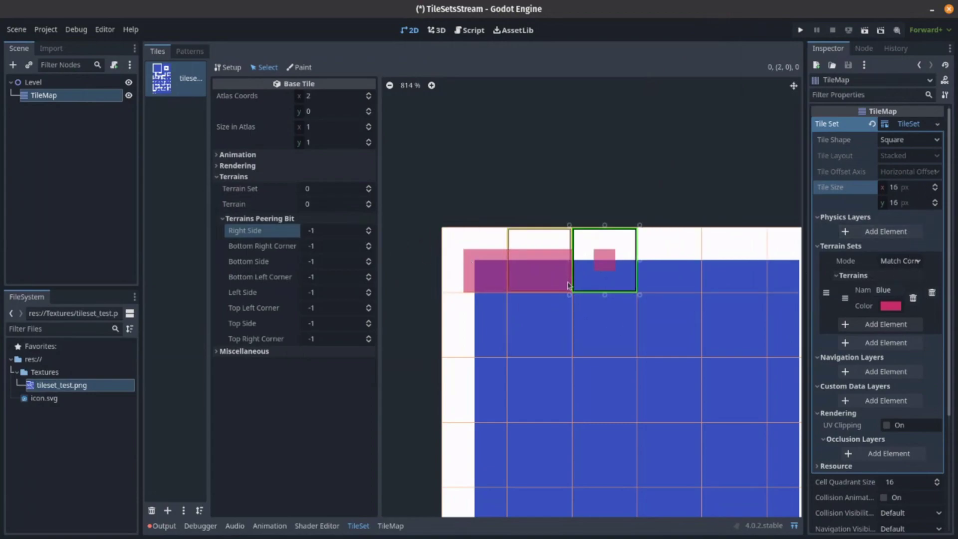
pyautogui.click(369, 230)
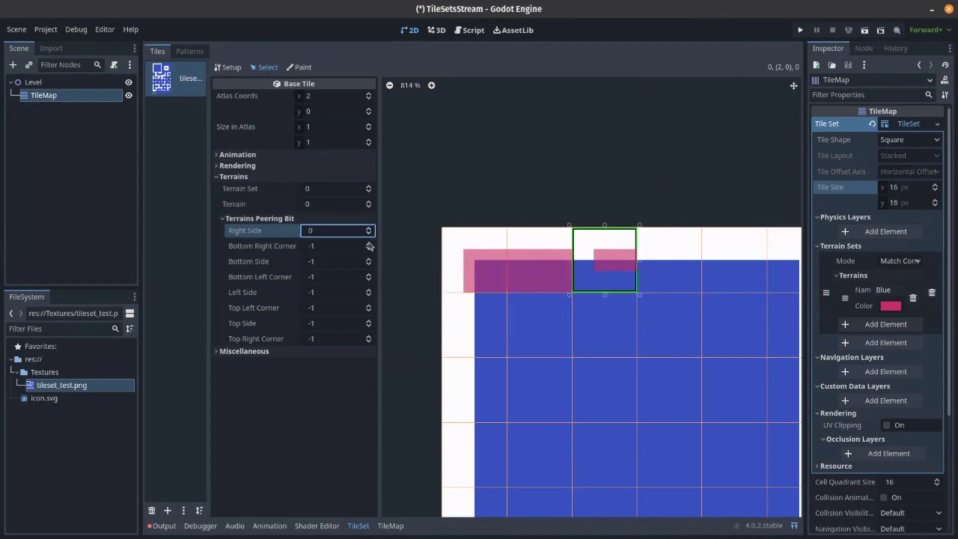
pyautogui.click(369, 245)
pyautogui.click(369, 260)
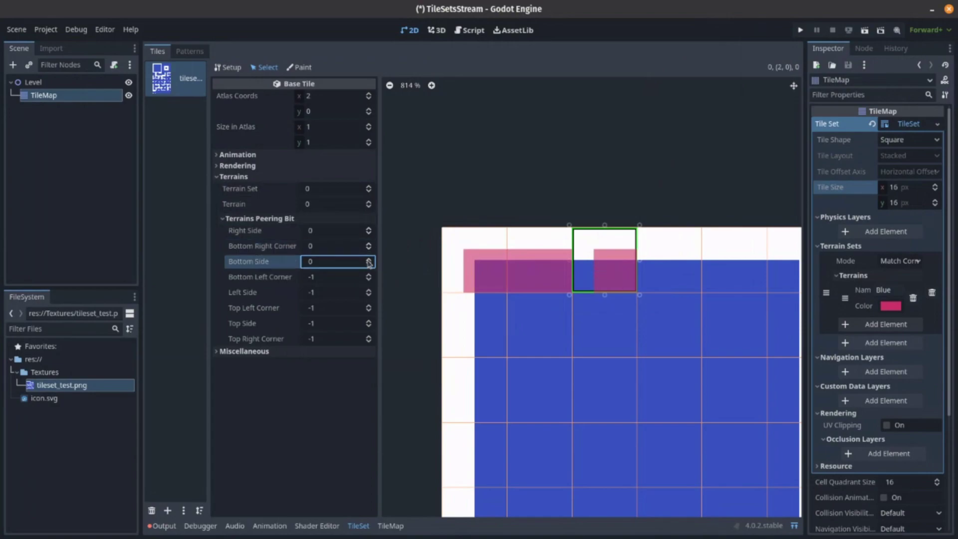
pyautogui.click(369, 276)
# Step: Set the TileSet's tile size to 32 × 32 px
pyautogui.scroll(-3, 574, 284)
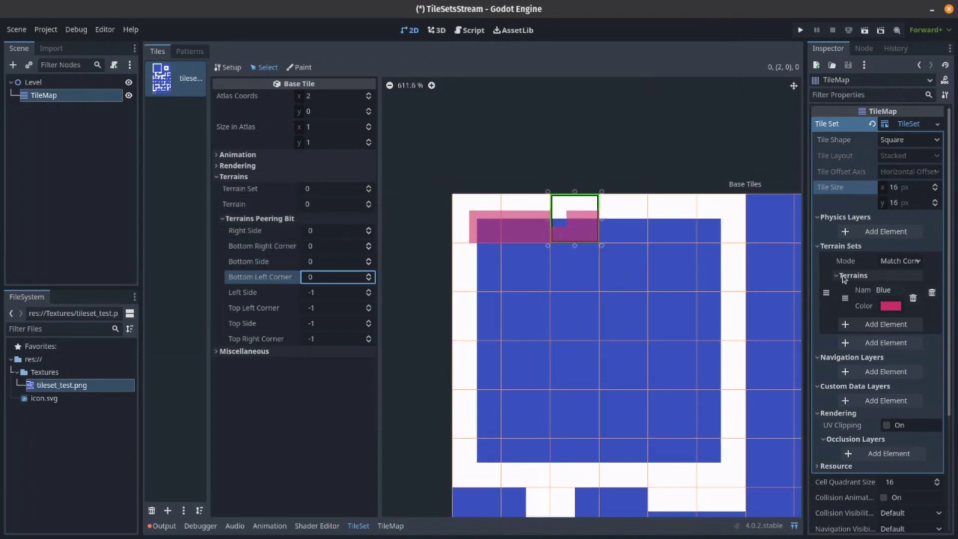
pyautogui.click(901, 187)
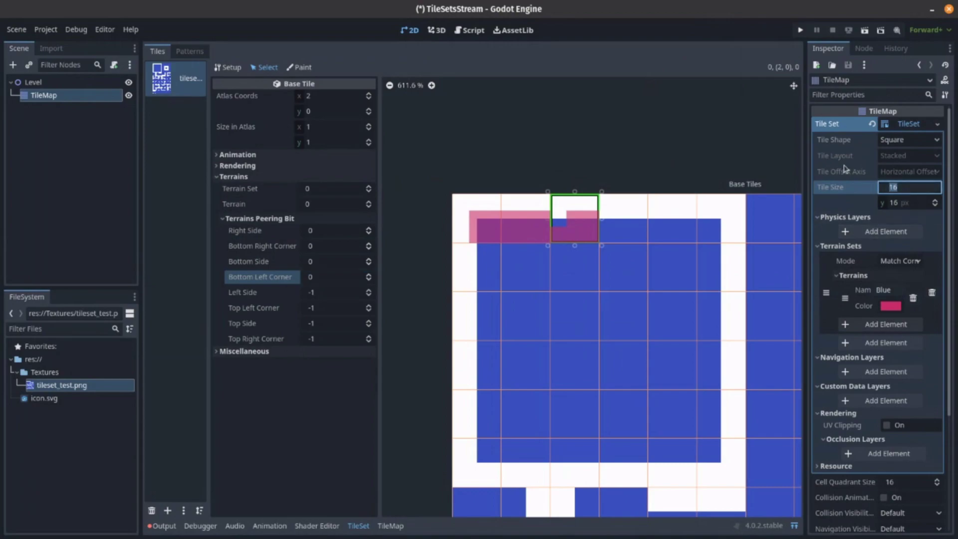
pyautogui.write('32')
pyautogui.press('Tab')
pyautogui.write('3')
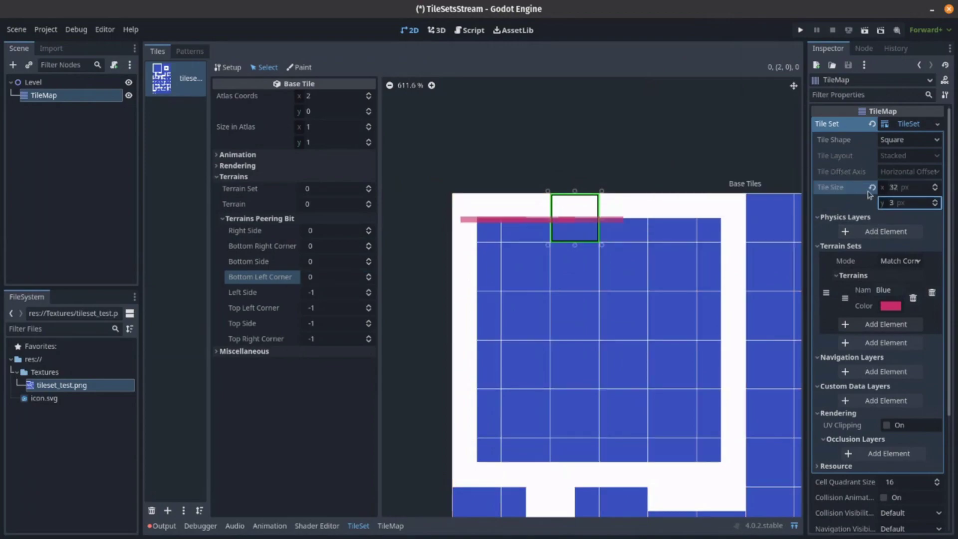
pyautogui.write('2')
pyautogui.press('Return')
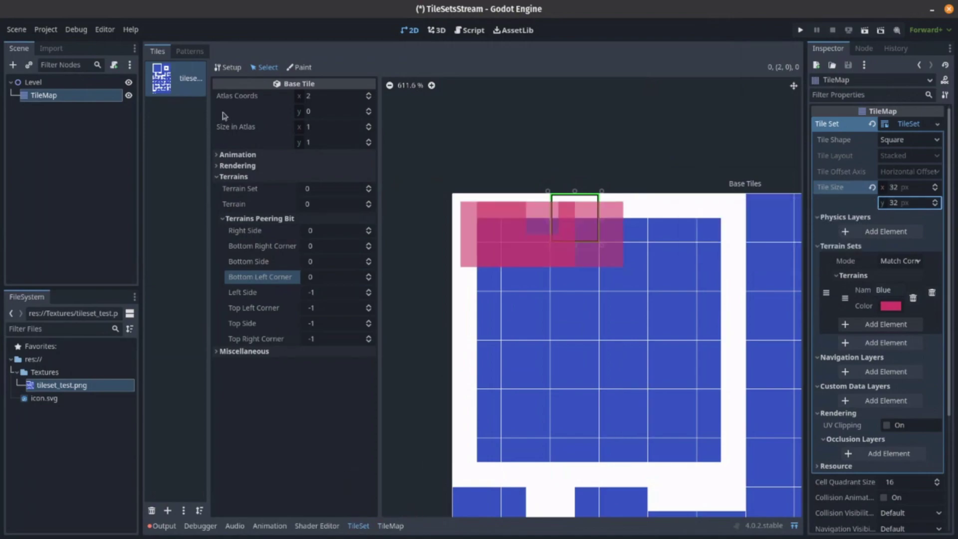
# Step: Set the tileset_test.png atlas's texture region size to 32 × 32 px
pyautogui.click(235, 69)
pyautogui.click(334, 226)
pyautogui.write('32')
pyautogui.press('Tab')
pyautogui.write('32')
pyautogui.press('Return')
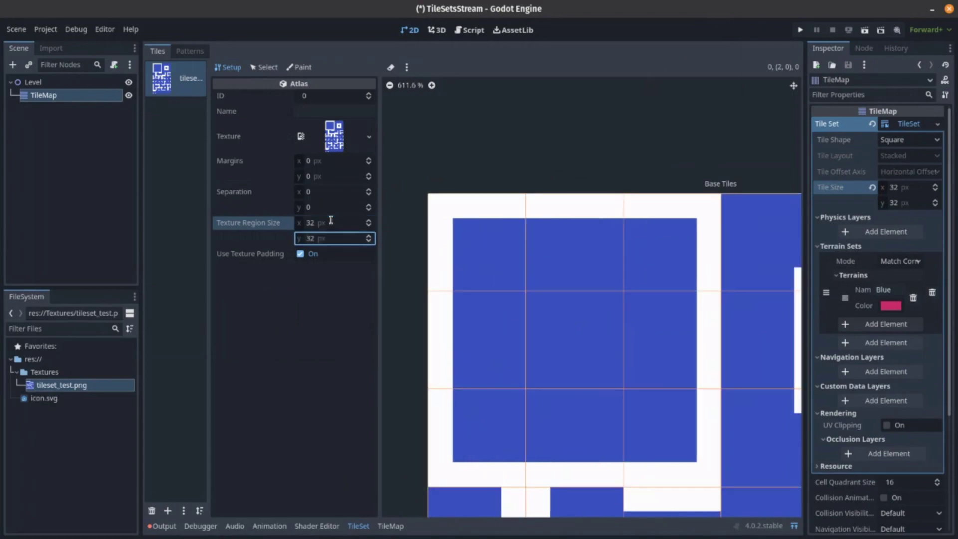
pyautogui.click(553, 286)
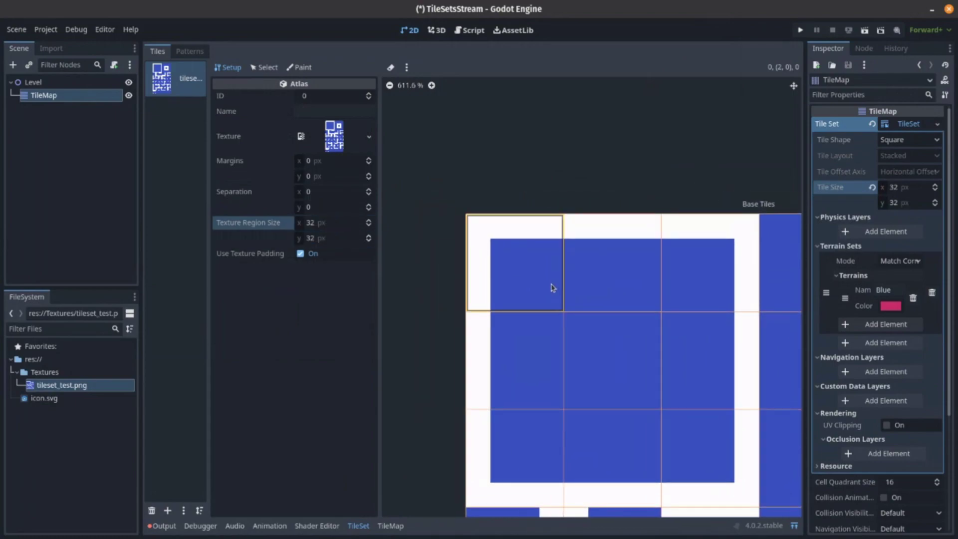